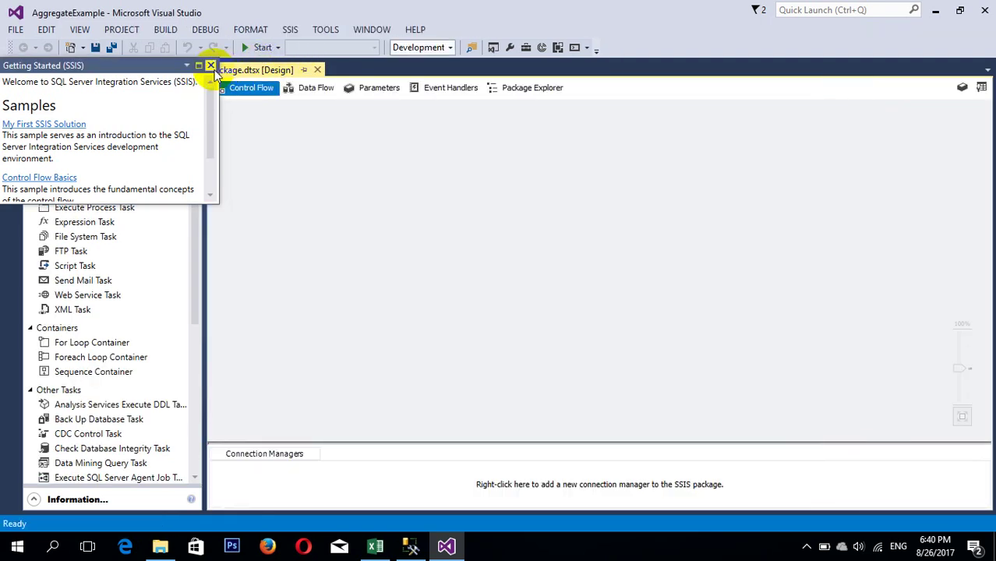
Dismiss the Getting Started pane, add a Data Flow Task to the control flow and open it for editing.
left_click(211, 66)
left_click(103, 101)
left_click_drag(103, 98, 278, 127)
double_click(275, 131)
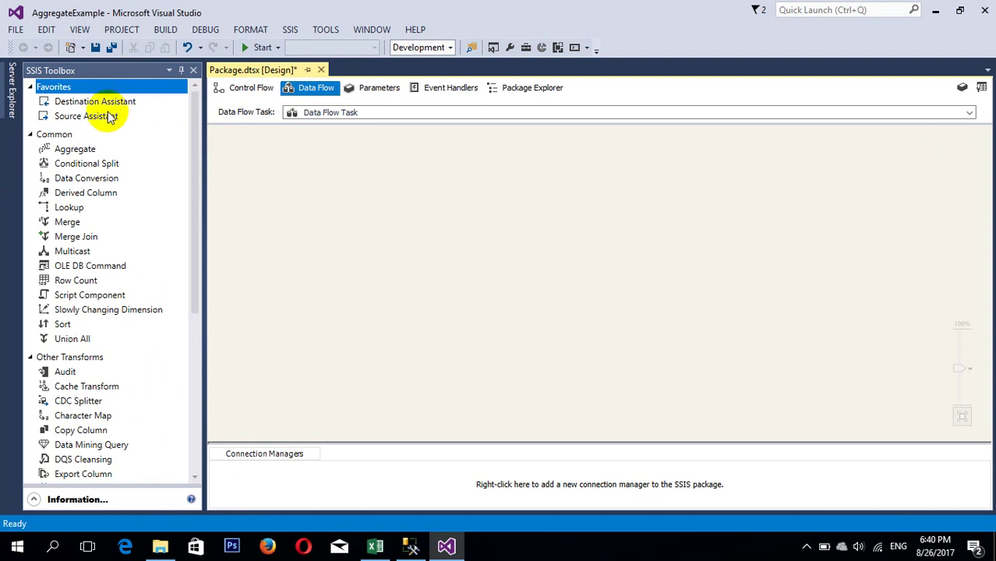
Start adding a source to the data flow with the Source Assistant, using Flat File as the source type.
left_click_drag(47, 116, 282, 161)
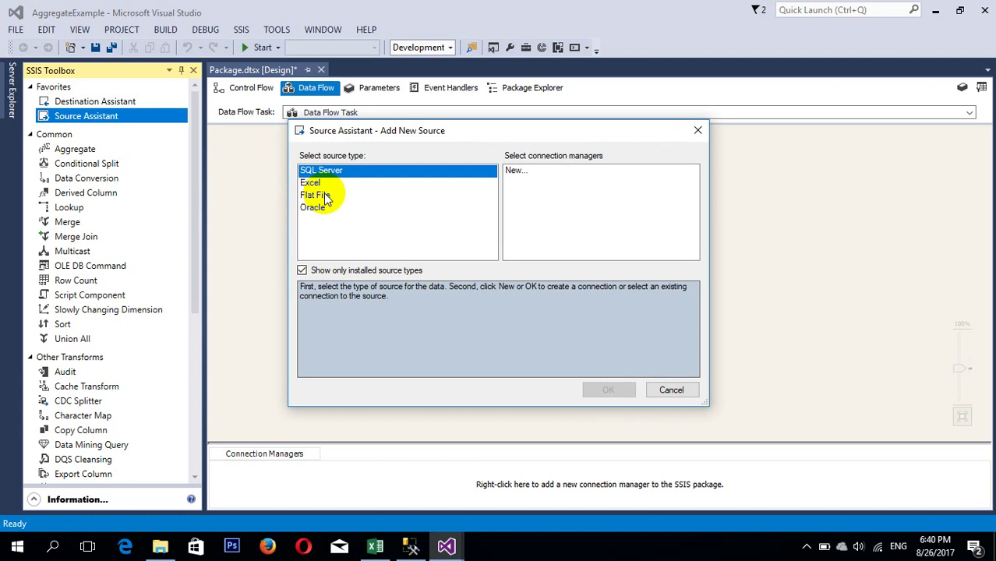
left_click(319, 194)
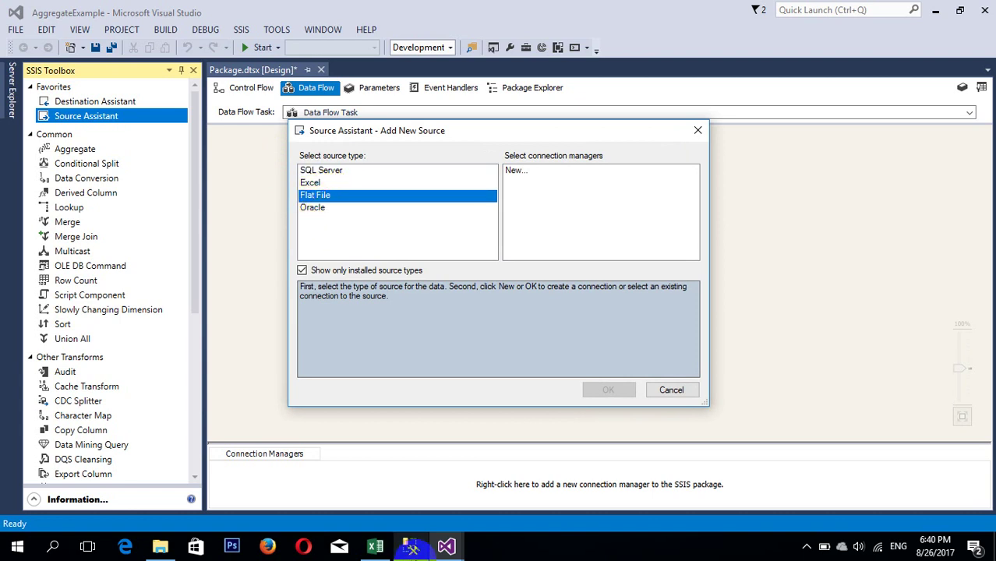
Switch to Excel, examine each column header from ID_NO to HireDate in EMPLOYEES.csv, and close the workbook.
left_click(375, 546)
left_click(39, 151)
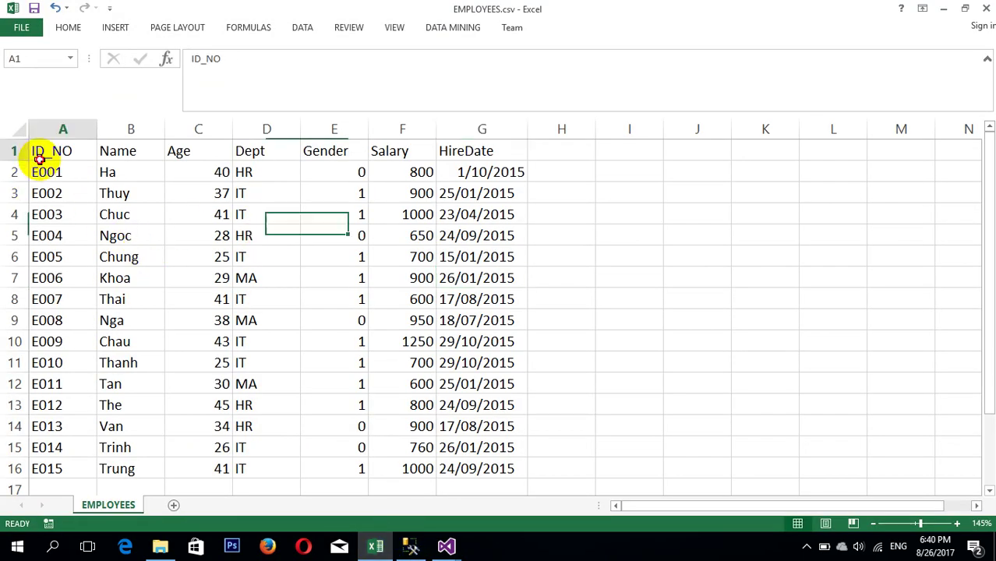
left_click(117, 151)
left_click(185, 151)
left_click(251, 152)
left_click(310, 151)
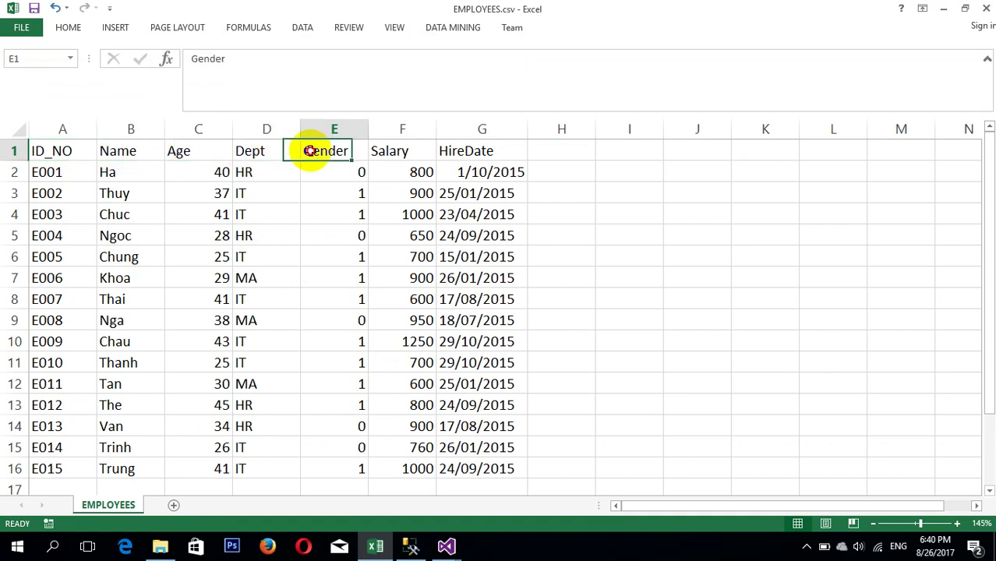
left_click(407, 151)
left_click(472, 159)
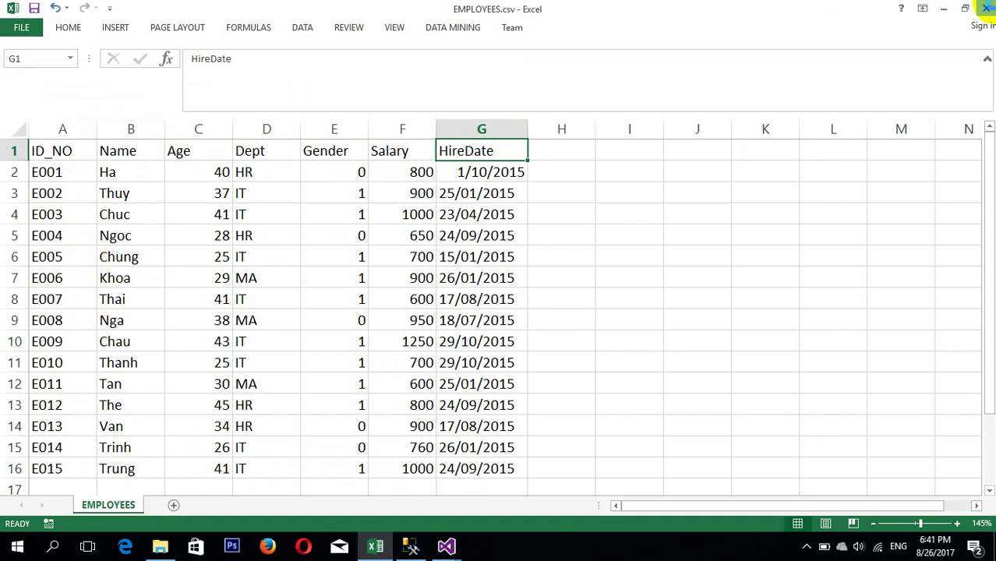
left_click(986, 7)
left_click(498, 286)
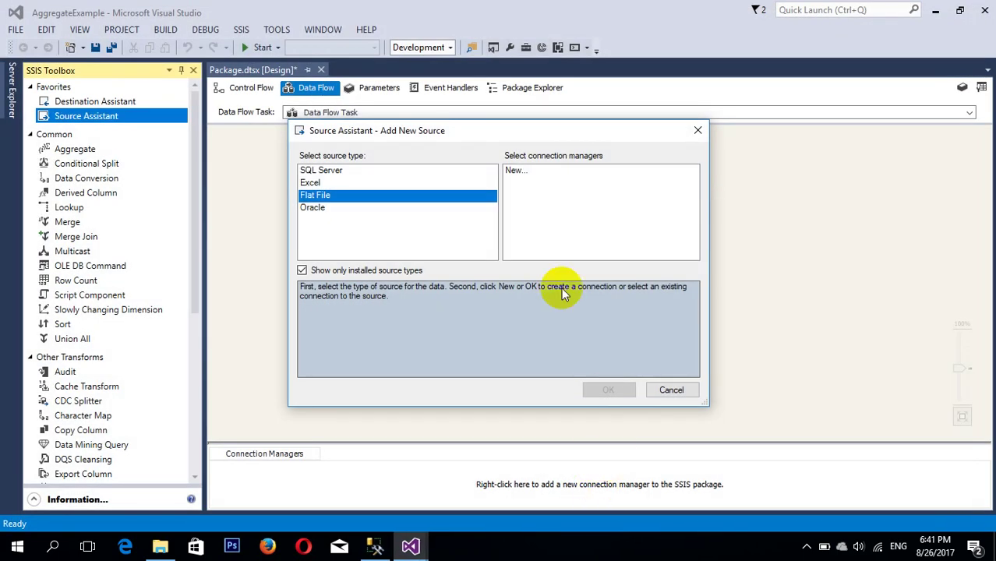
Create a new flat file connection manager that reads EMPLOYEES.csv from the DW&BI folder.
left_click(515, 171)
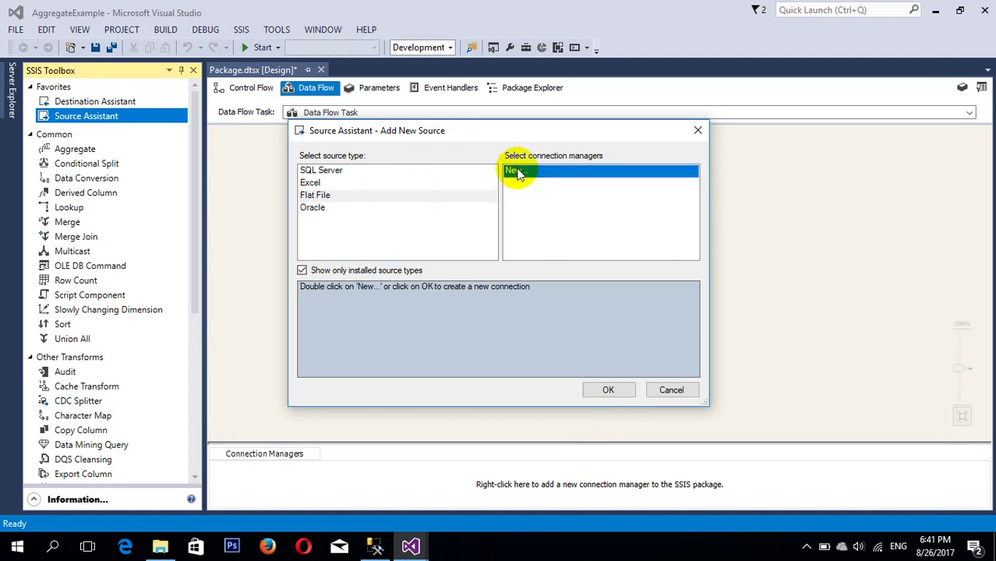
left_click(608, 387)
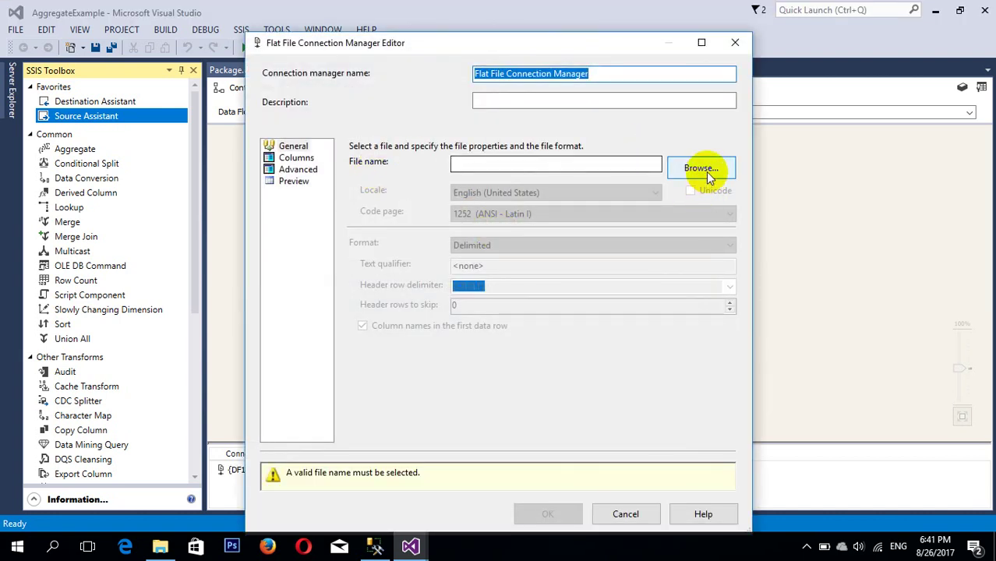
left_click(706, 169)
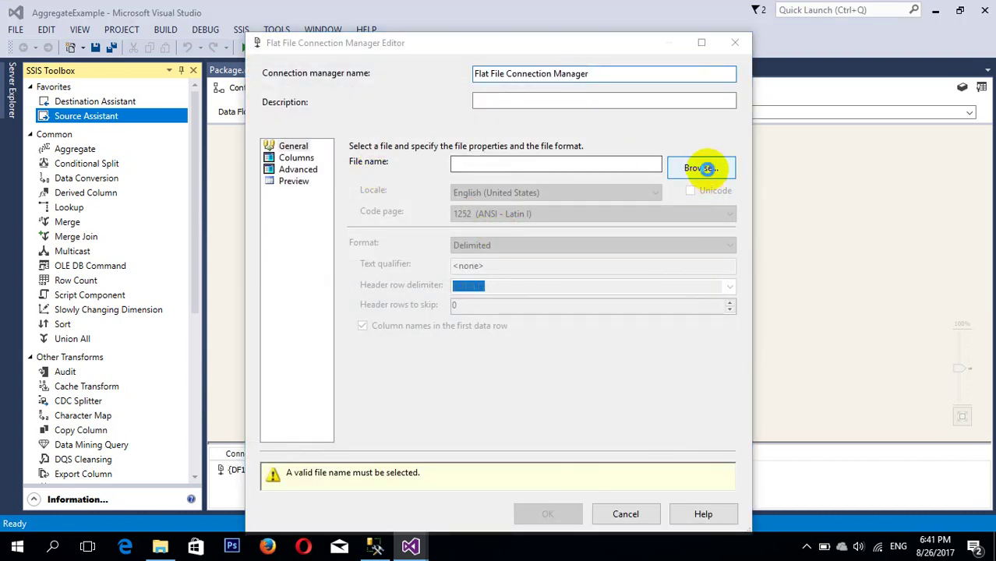
left_click(659, 356)
left_click(645, 383)
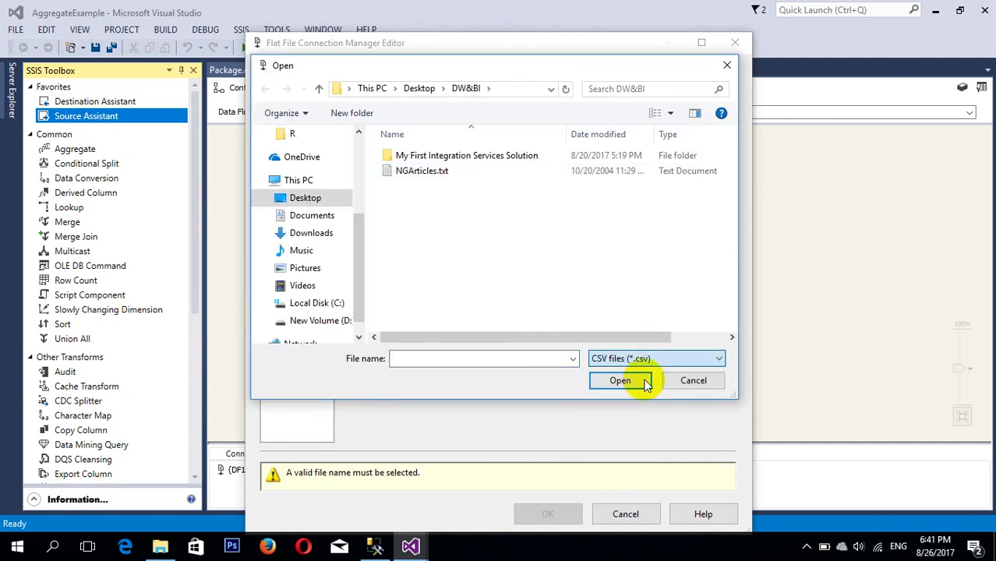
left_click(428, 221)
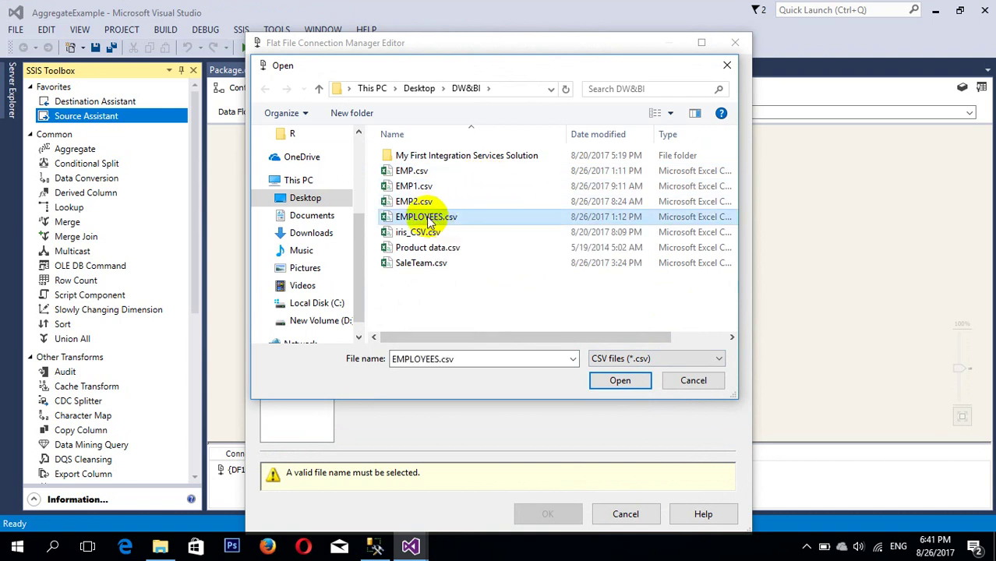
left_click(635, 381)
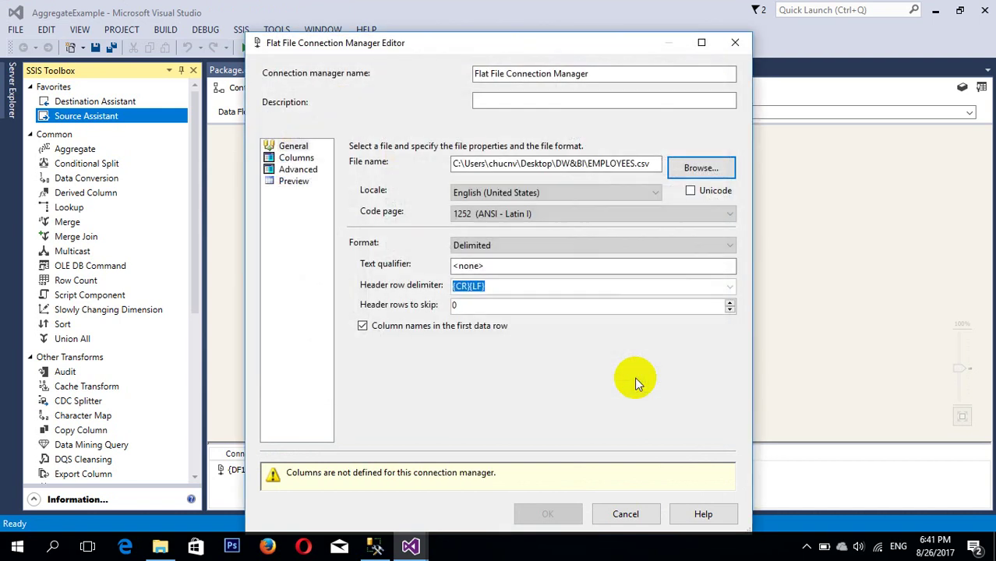
Define the connection's columns from the file, check their properties and the data preview, and accept the connection to place the Flat File Source.
left_click(297, 157)
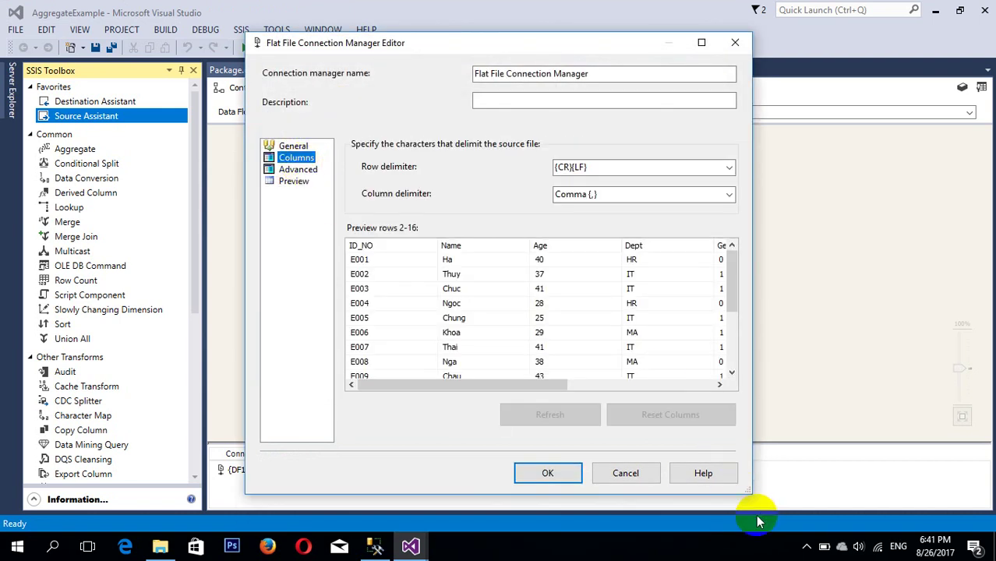
left_click_drag(752, 490, 995, 491)
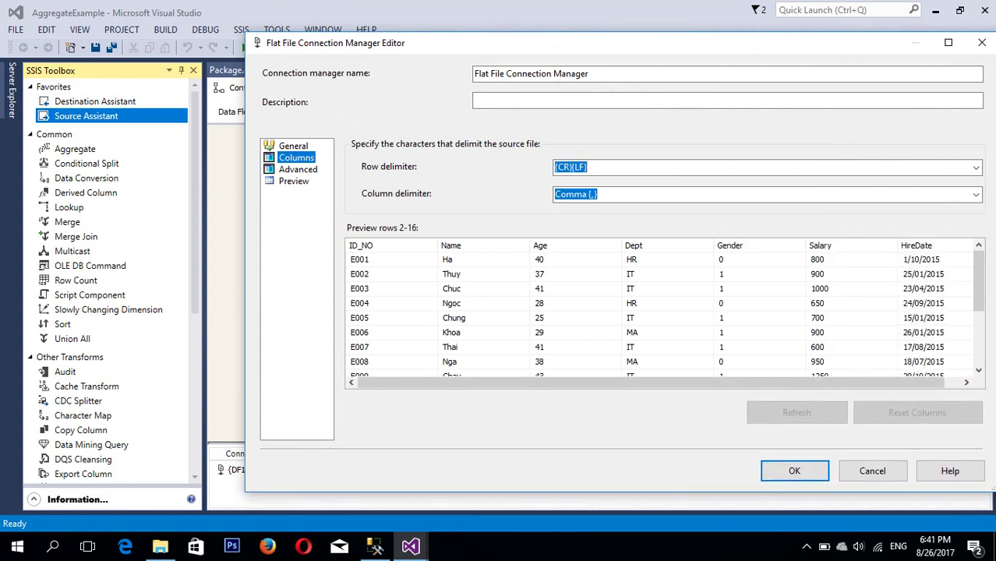
left_click_drag(970, 300, 349, 219)
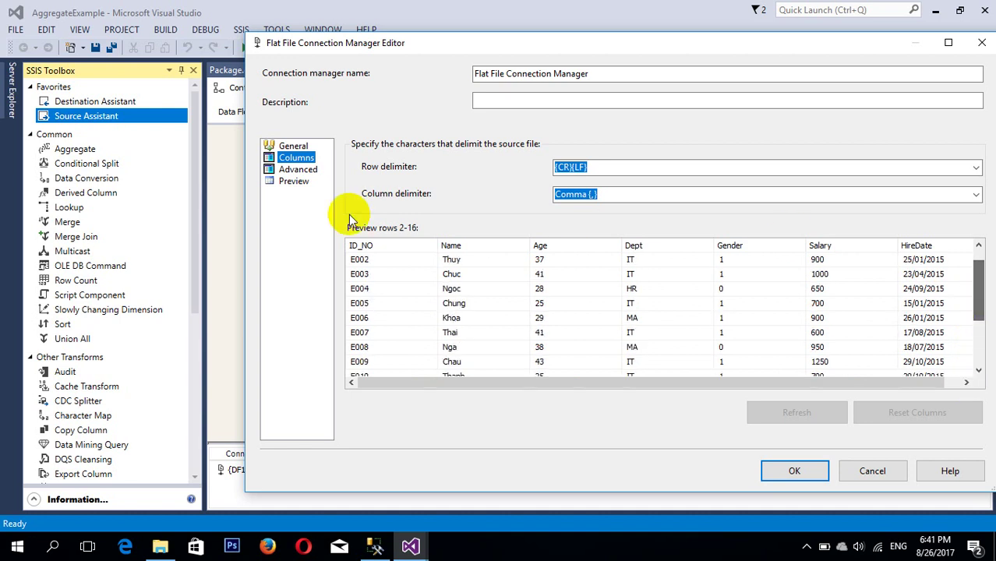
left_click(295, 170)
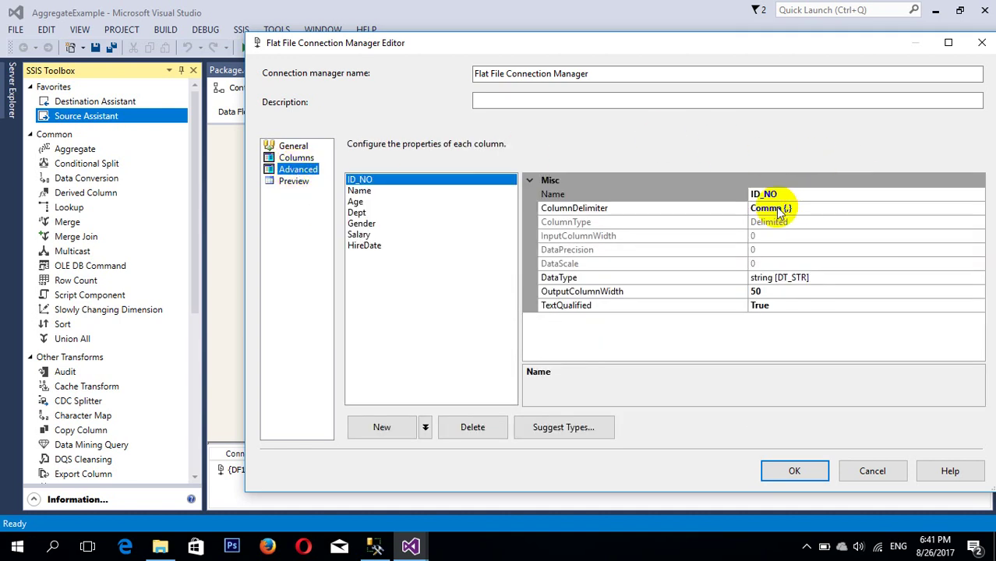
left_click(290, 181)
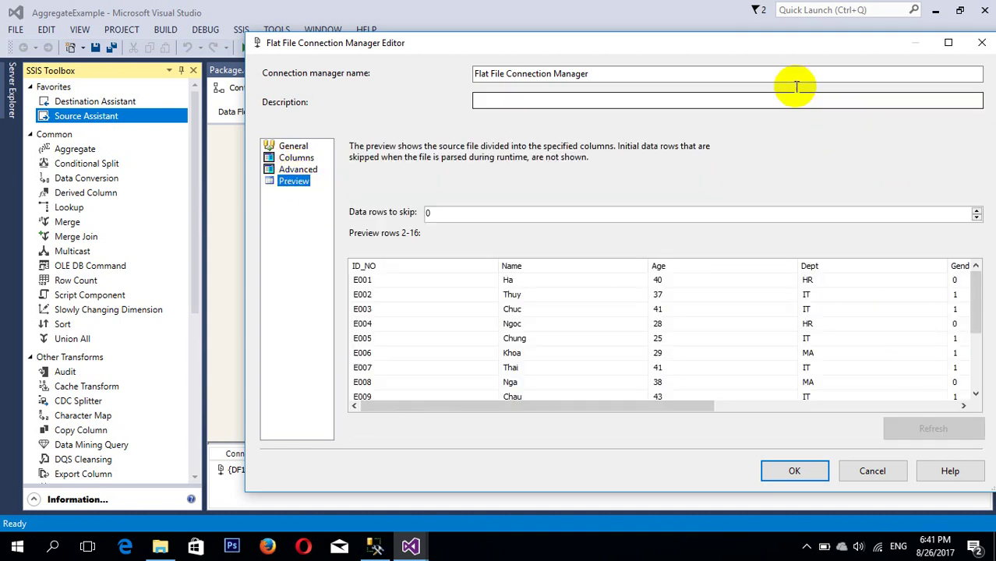
left_click_drag(733, 45, 659, 29)
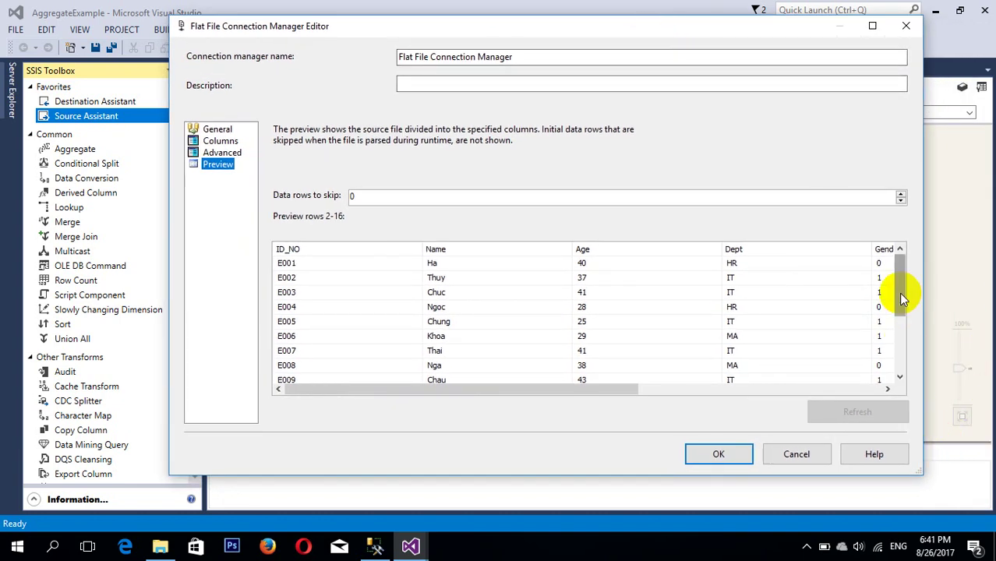
left_click_drag(902, 298, 900, 374)
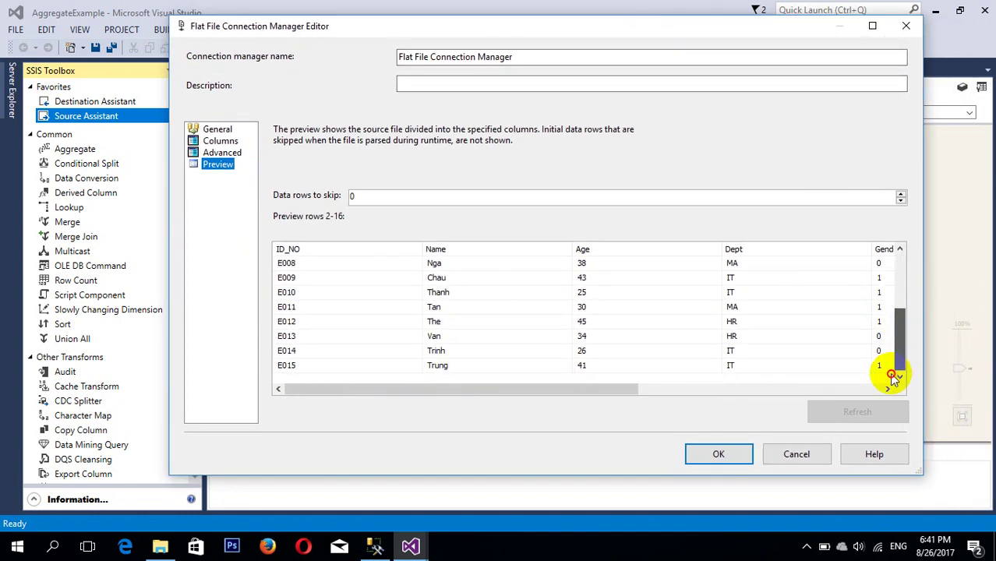
left_click(709, 456)
left_click(607, 392)
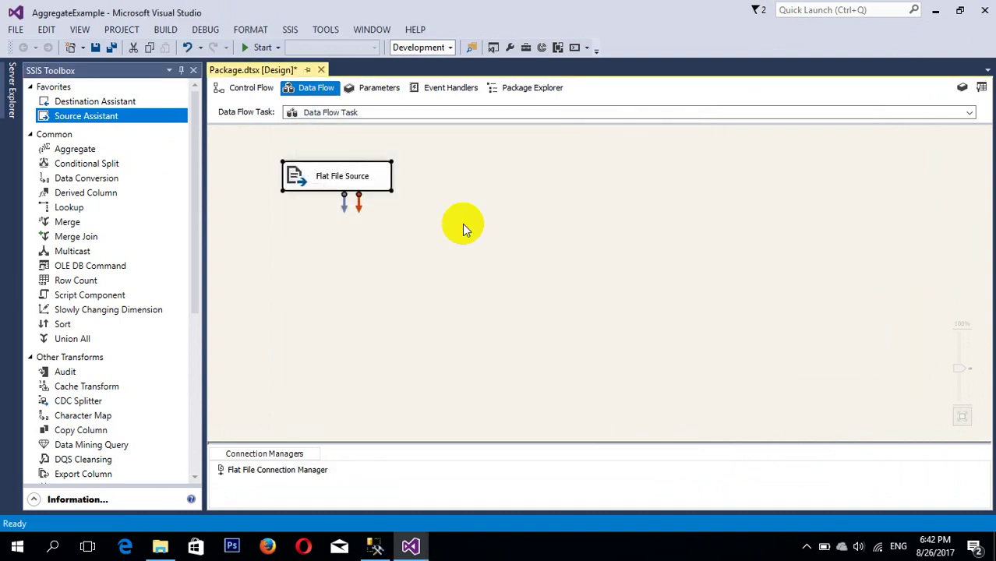
Add a Data Conversion transformation below the Flat File Source, connect the source's regular output to it, and open its editor.
left_click(362, 171)
left_click(448, 179)
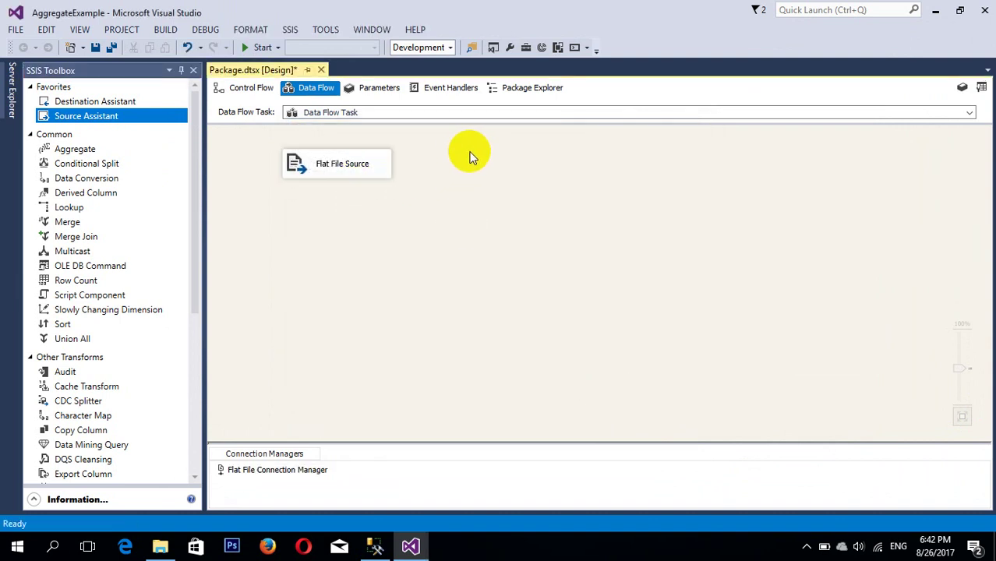
left_click_drag(87, 181, 330, 232)
left_click(352, 162)
left_click_drag(344, 185, 355, 222)
left_click(378, 224)
double_click(381, 226)
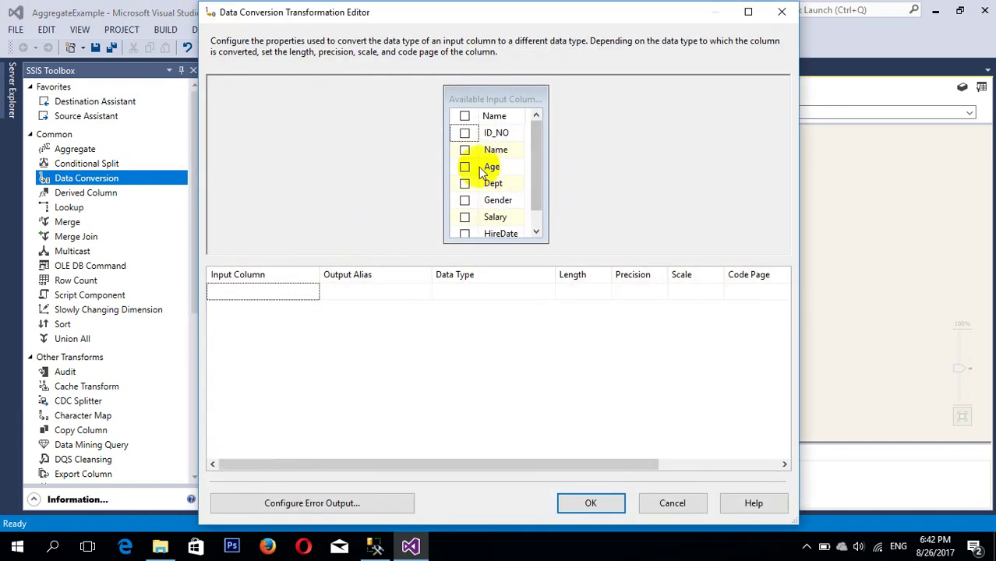
Add the Gender column to the conversion with output alias Gender and data type Boolean [DT_BOOL].
left_click(465, 200)
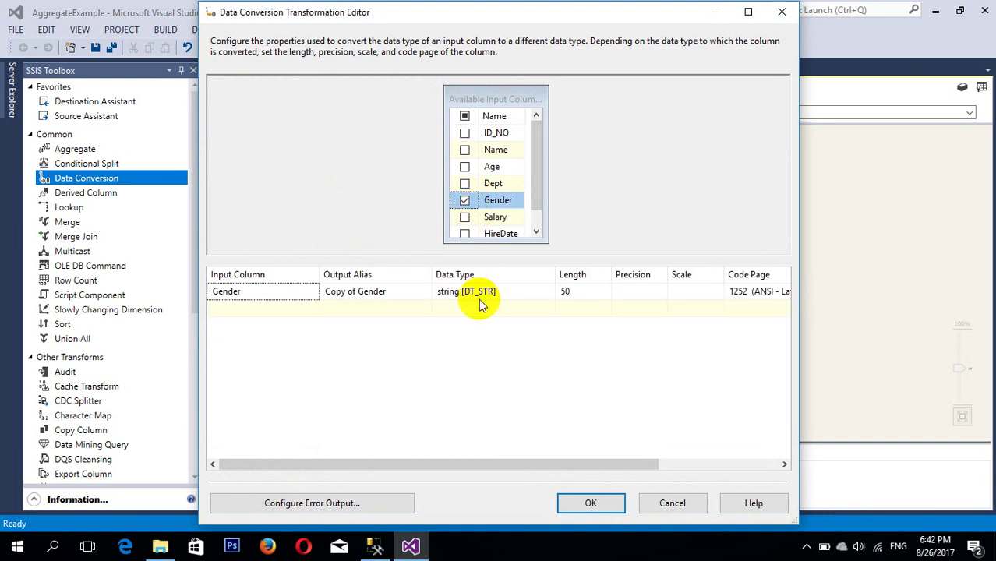
left_click(356, 290)
left_click_drag(356, 290, 304, 294)
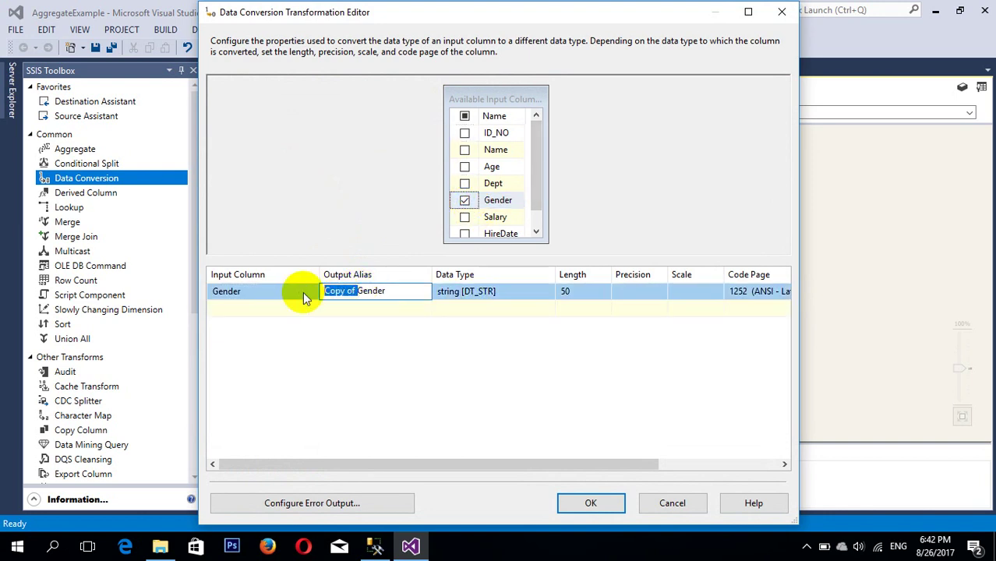
key("BackSpace")
left_click(522, 293)
left_click(548, 291)
left_click_drag(549, 380, 550, 313)
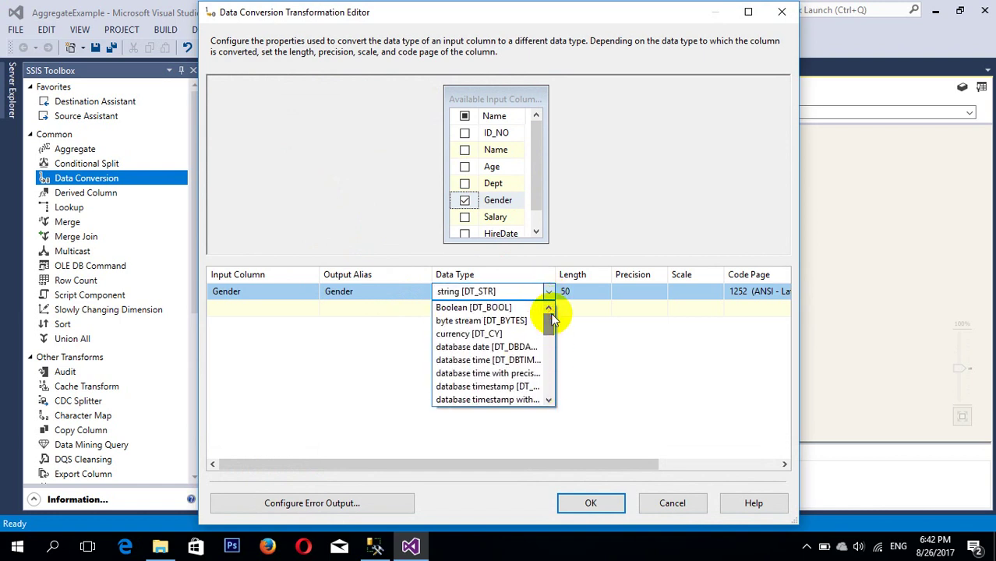
left_click(491, 307)
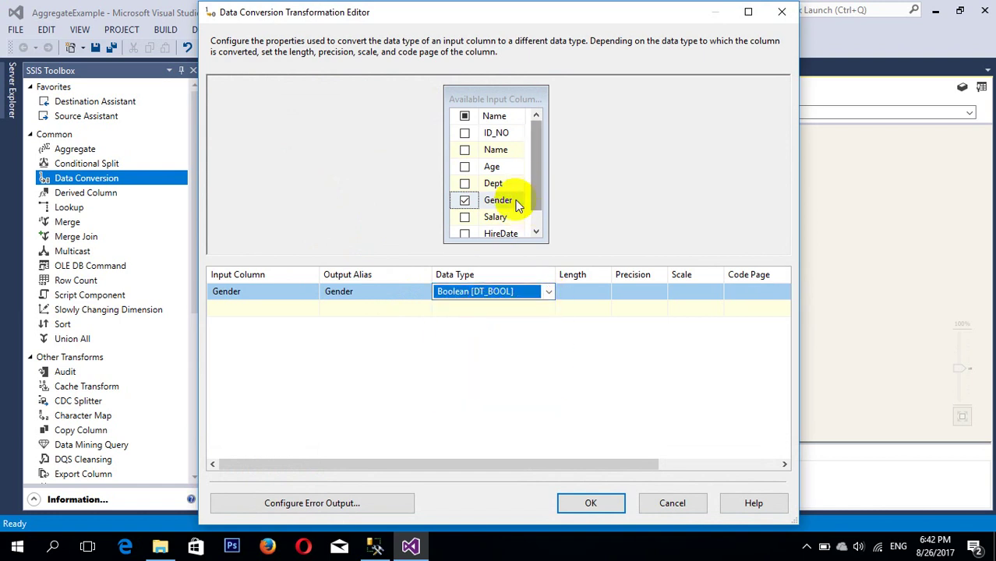
Add the Salary column to the conversion with output alias Salary and a two-byte signed integer data type.
left_click(466, 217)
left_click(352, 308)
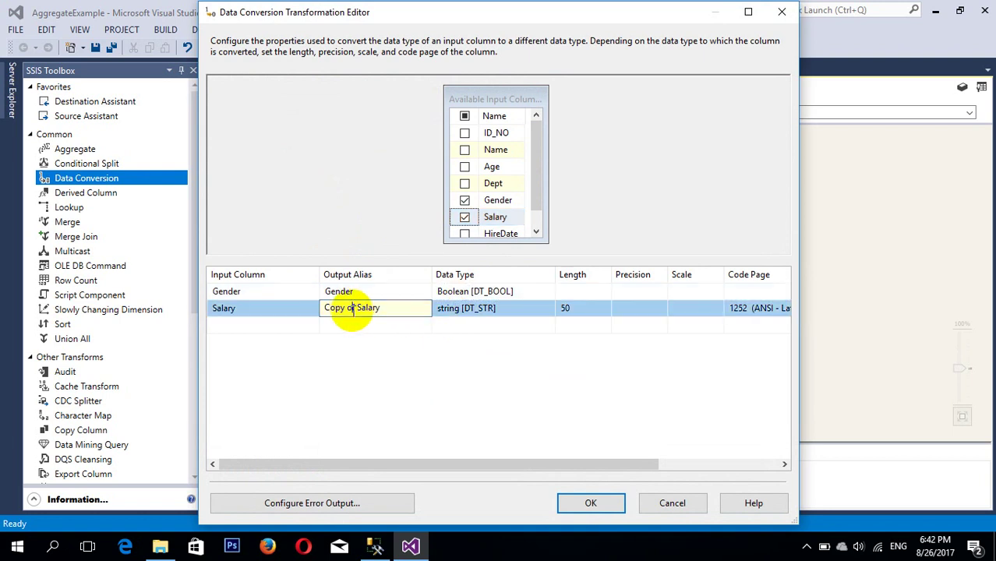
left_click_drag(355, 309, 240, 311)
key("BackSpace")
left_click(485, 309)
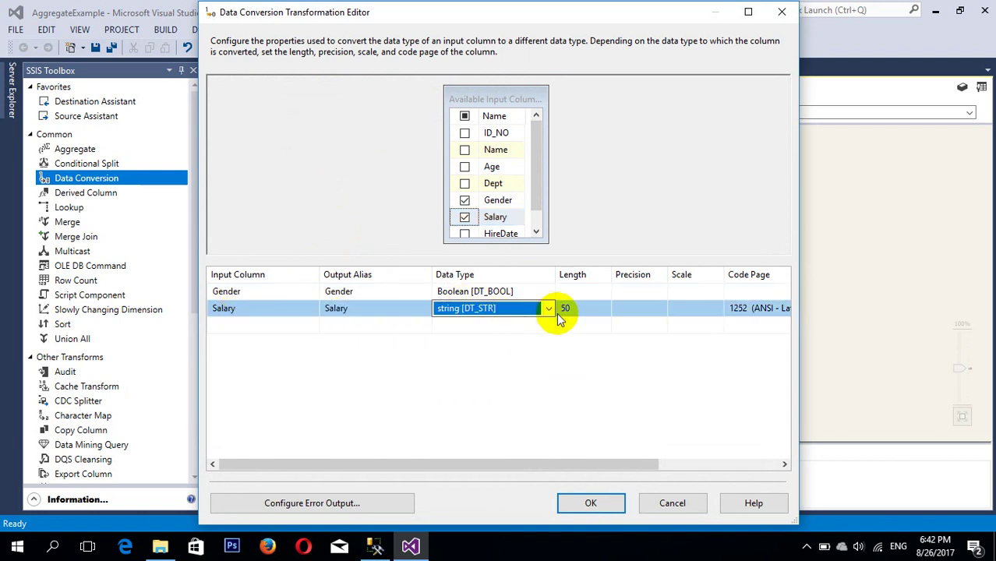
left_click(550, 309)
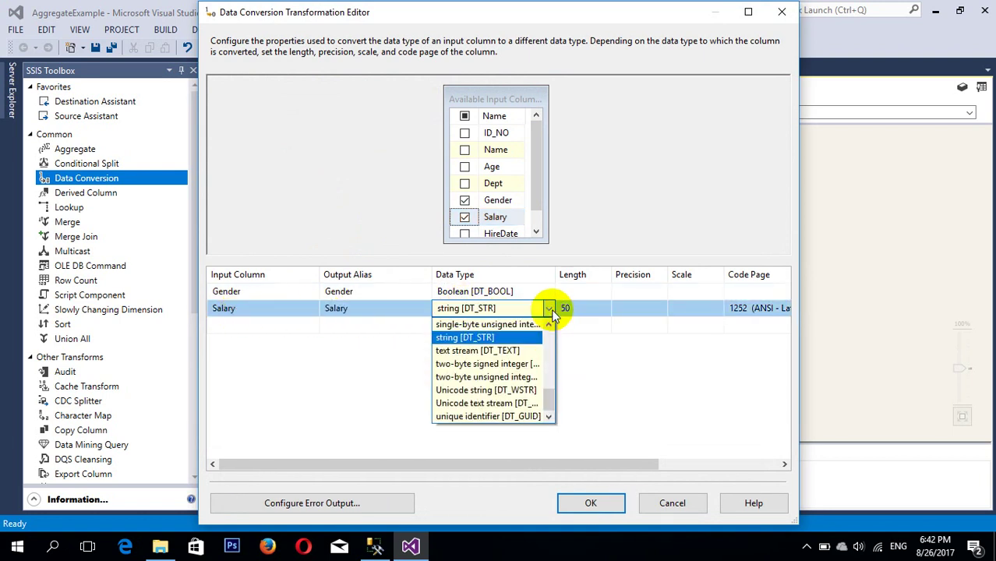
left_click(499, 364)
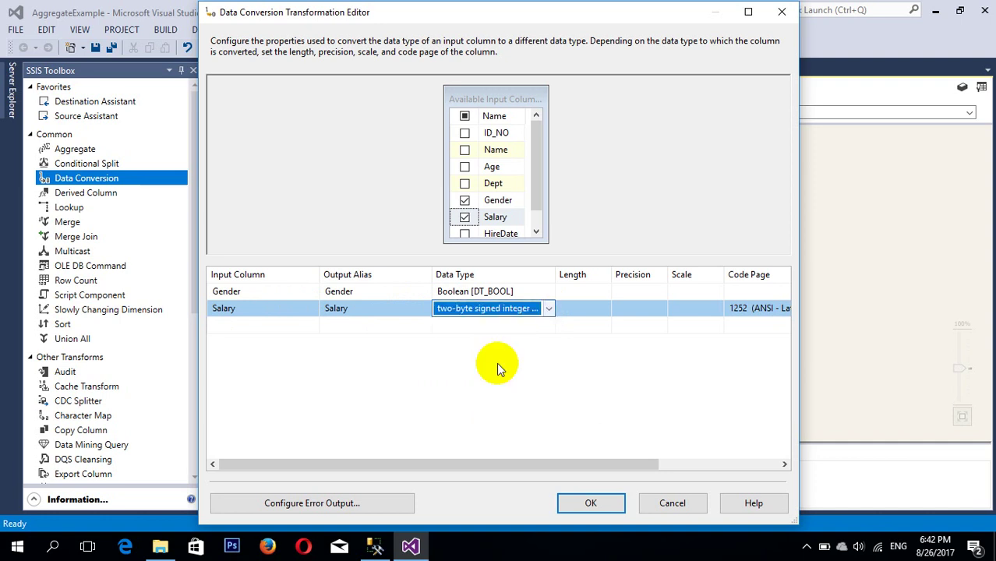
Add the Age column to the conversion with output alias Age and a single-byte signed integer data type.
left_click(466, 169)
left_click(353, 328)
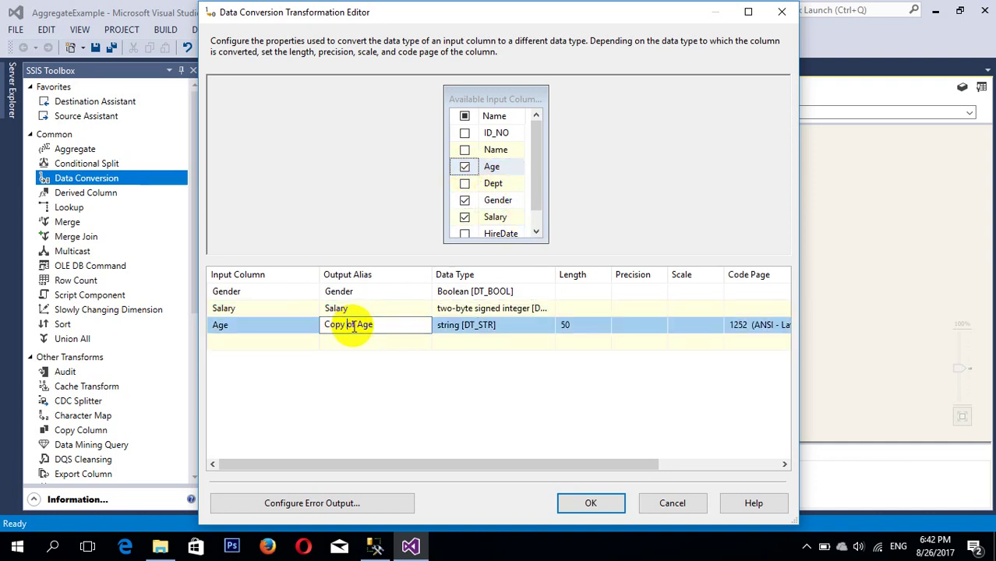
left_click_drag(357, 327, 290, 331)
key("Delete")
left_click(484, 328)
left_click(548, 327)
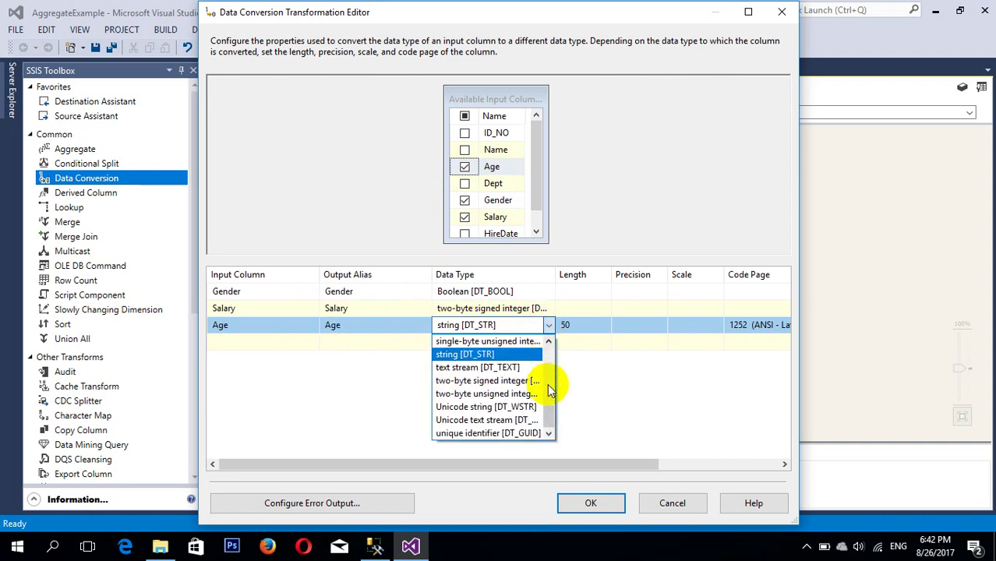
scroll(551, 413, "up", 2)
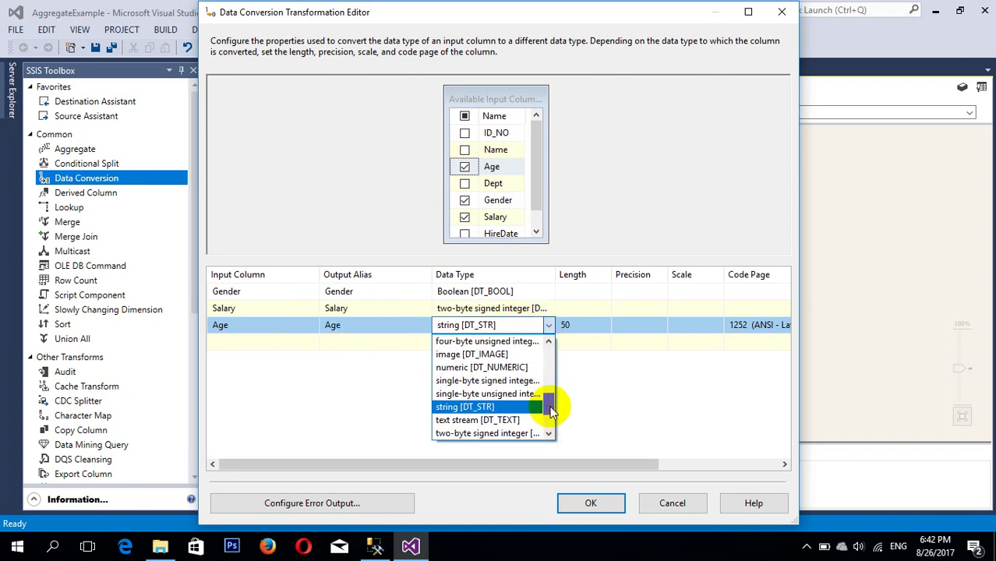
left_click(496, 381)
scroll(532, 183, "down", 1)
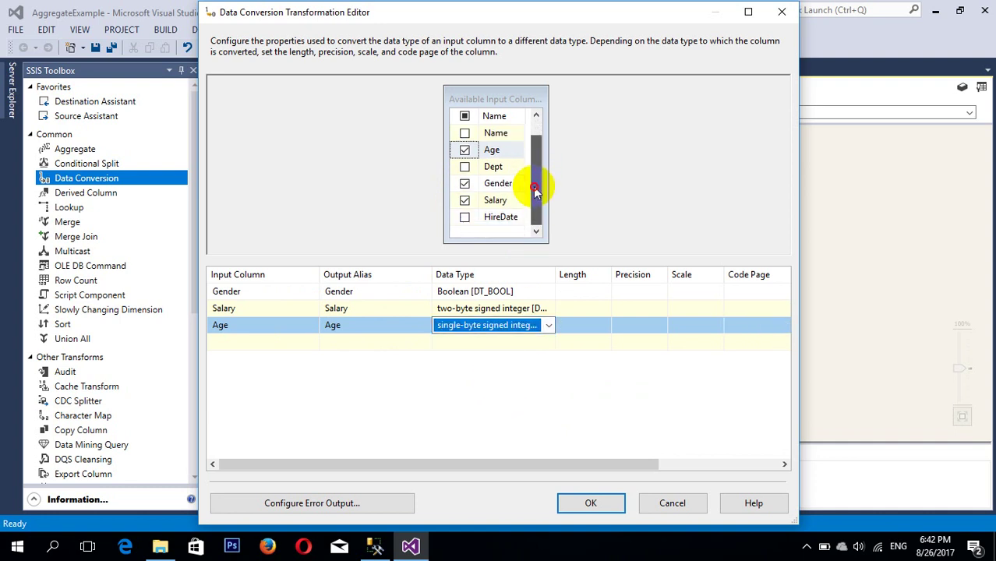
Add the HireDate column to the conversion with output alias HireDate.
left_click(465, 216)
left_click(521, 341)
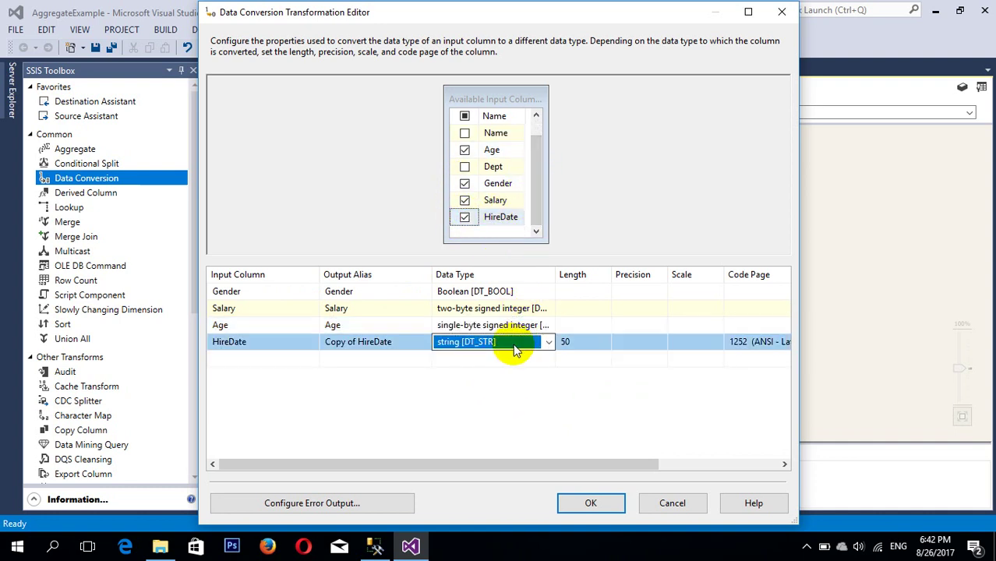
left_click(357, 343)
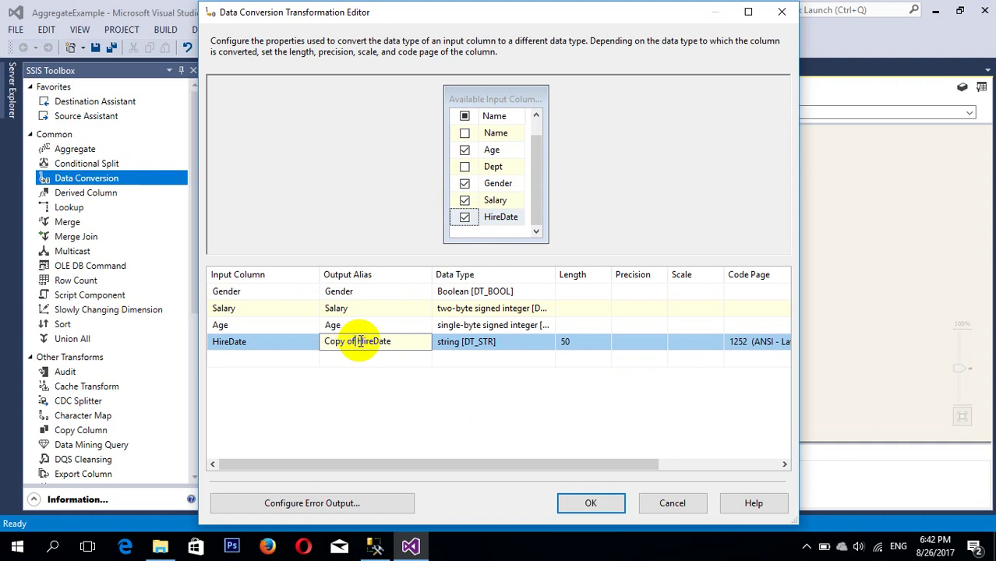
left_click_drag(358, 343, 327, 342)
key("BackSpace")
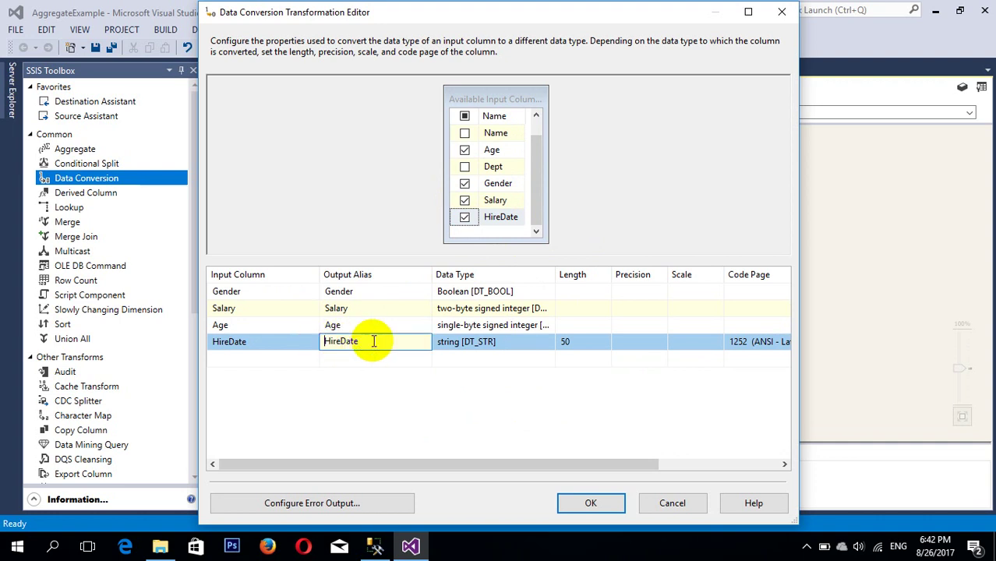
left_click(400, 360)
Set HireDate's data type to date [DT_DATE] and apply the Data Conversion settings.
left_click(519, 344)
left_click(548, 342)
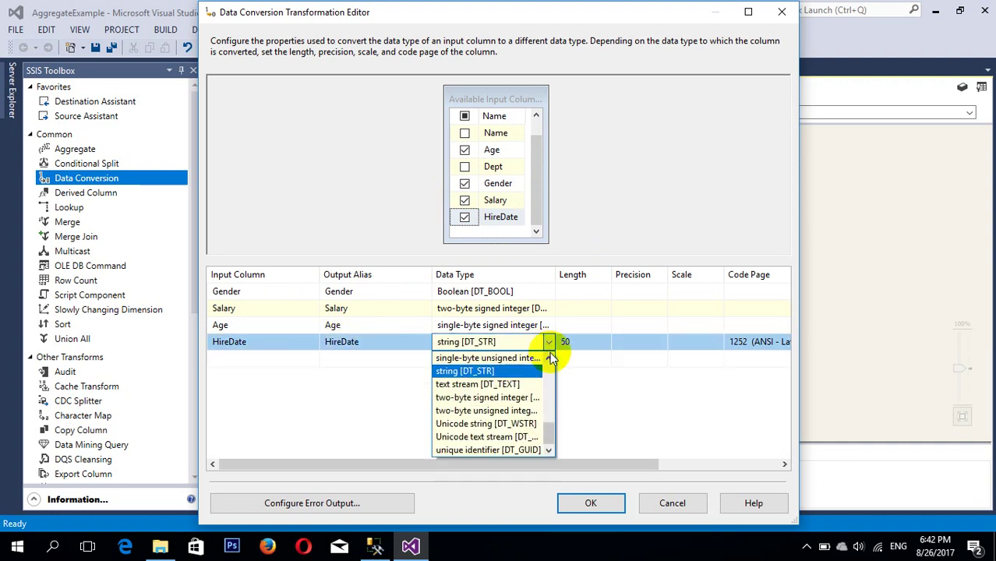
left_click_drag(551, 429, 550, 387)
left_click(476, 385)
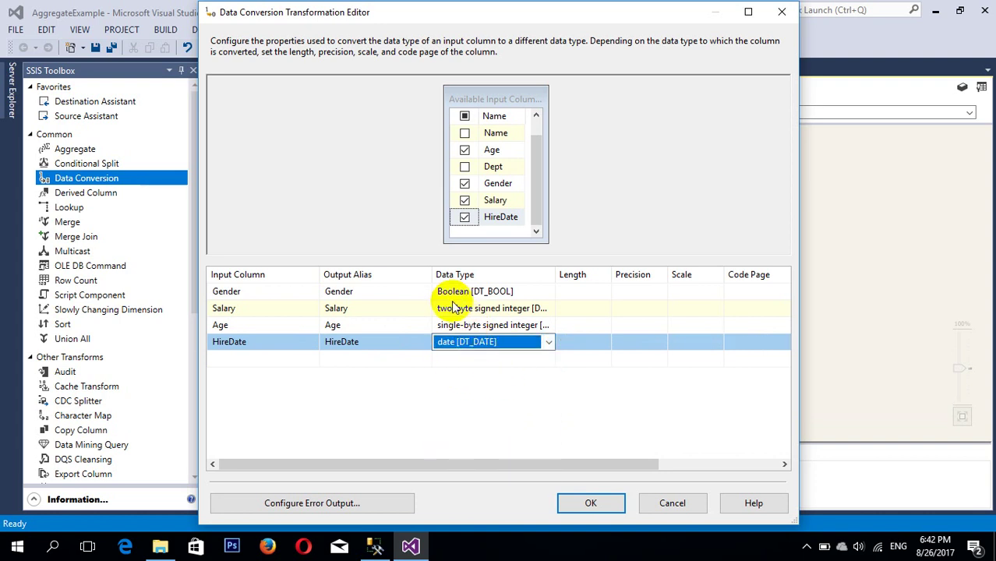
left_click(487, 401)
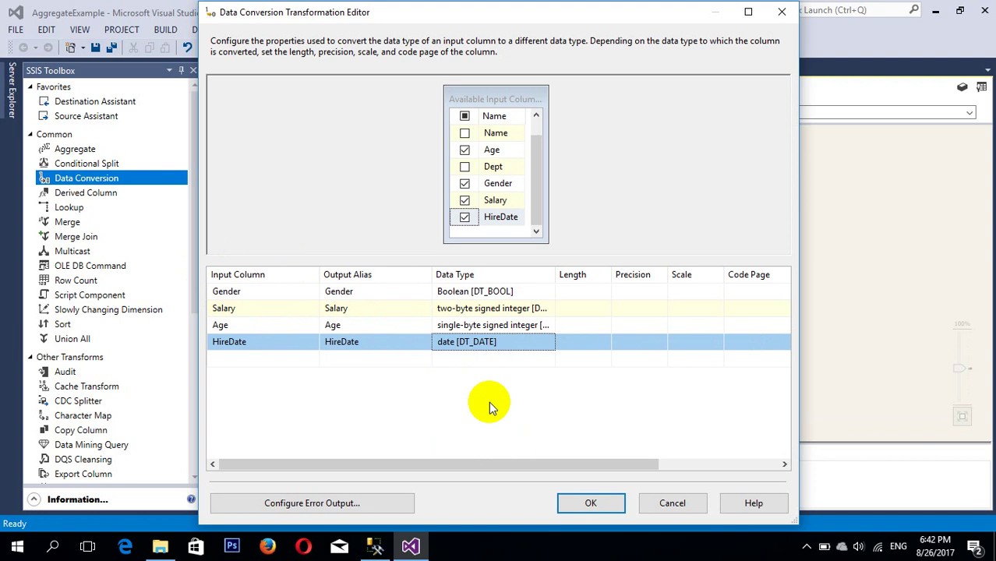
left_click(591, 502)
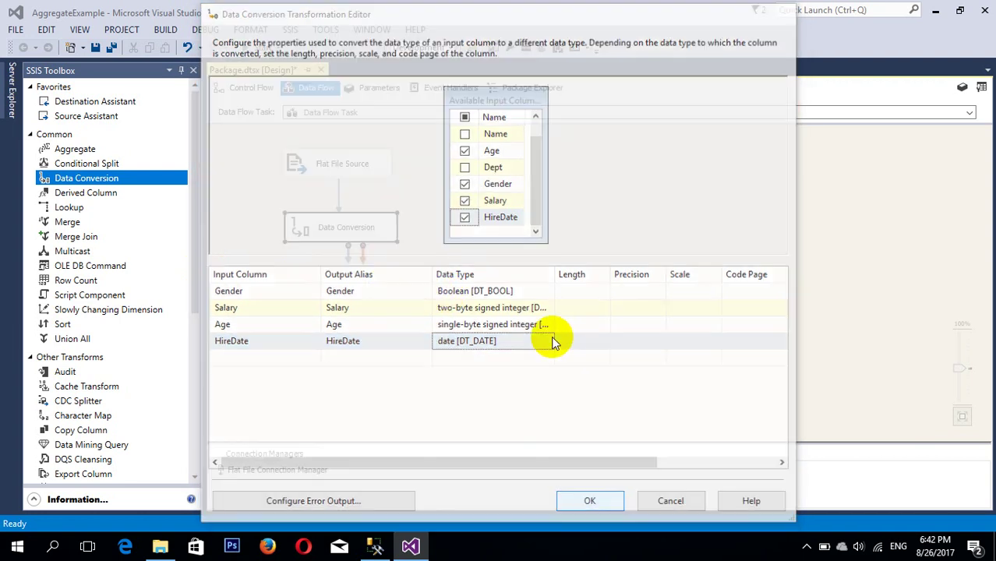
left_click(513, 238)
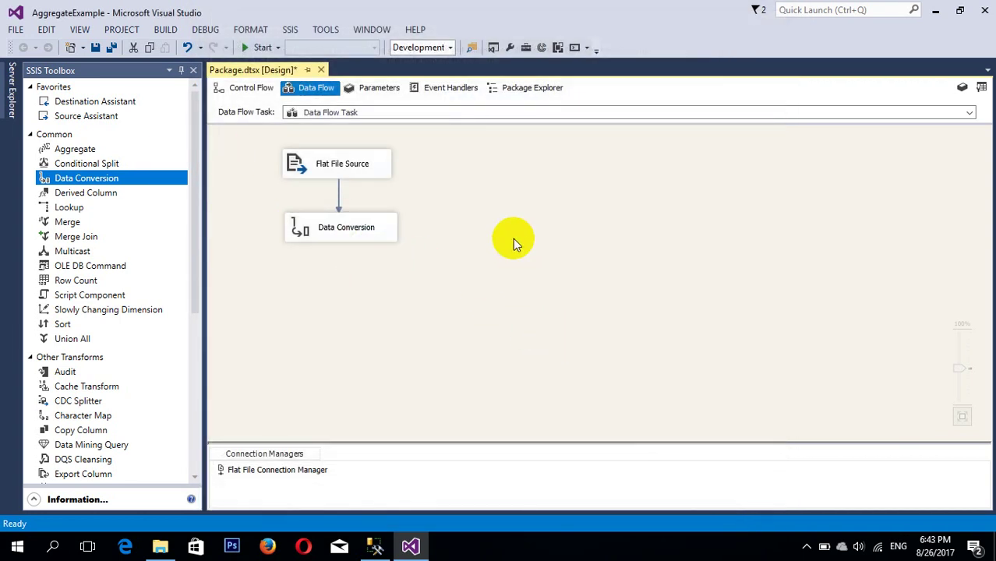
Add an Aggregate transformation below Data Conversion, connect the conversion's output to it, and open its editor.
left_click(354, 235)
left_click(455, 233)
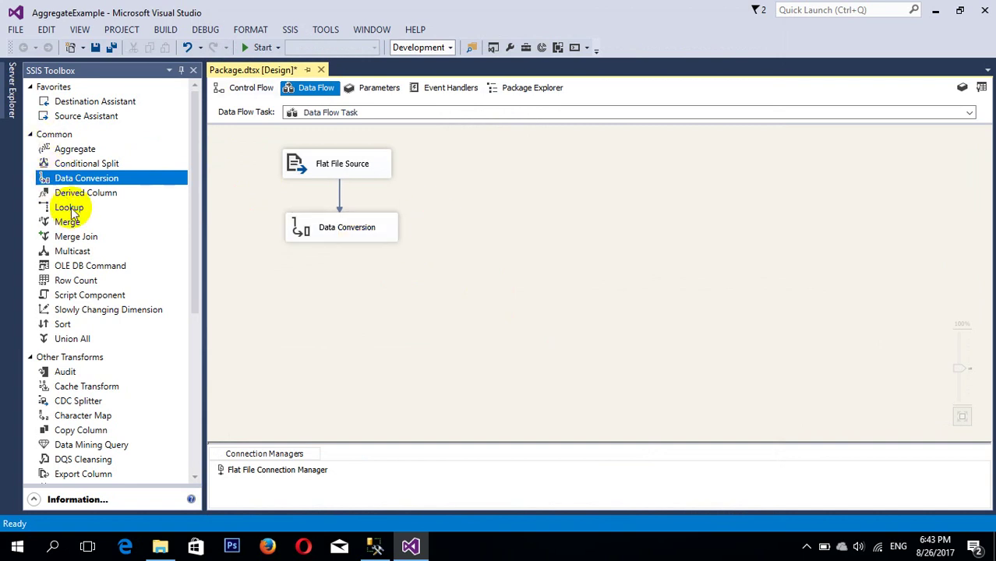
left_click(75, 149)
left_click_drag(80, 153, 343, 283)
left_click(343, 232)
double_click(368, 289)
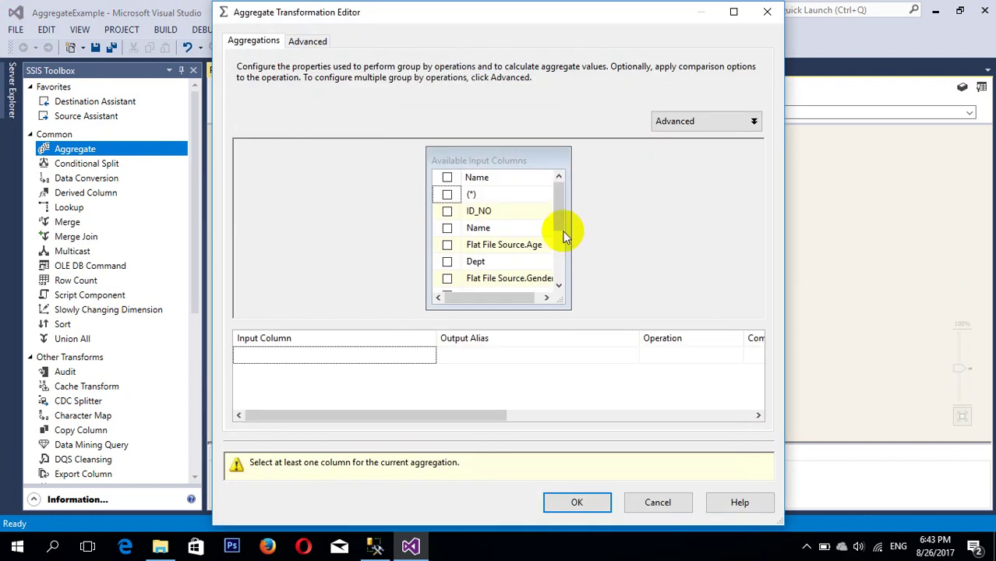
Include all rows (*) in the aggregation as a Count all operation with output alias Countall.
left_click(447, 195)
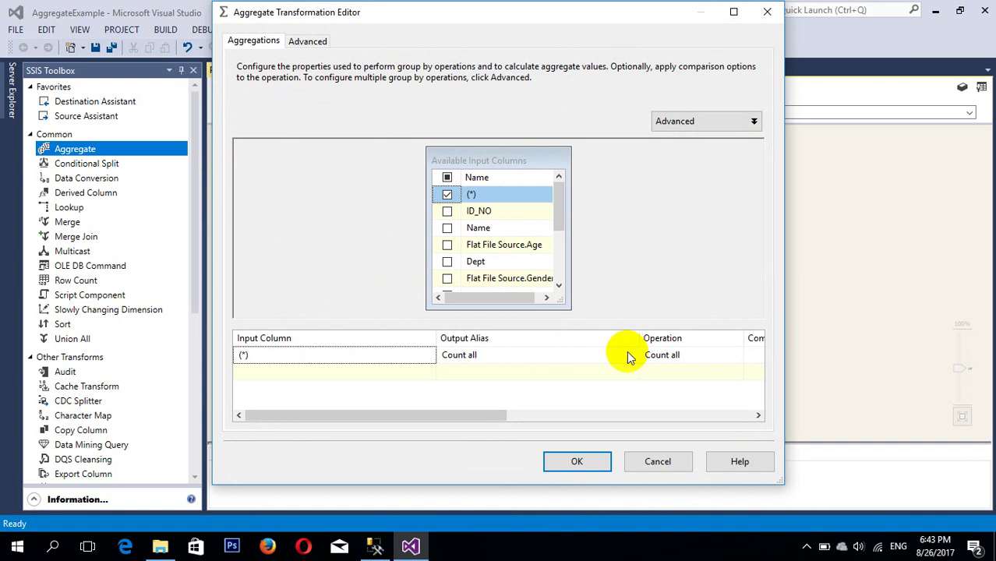
left_click(467, 356)
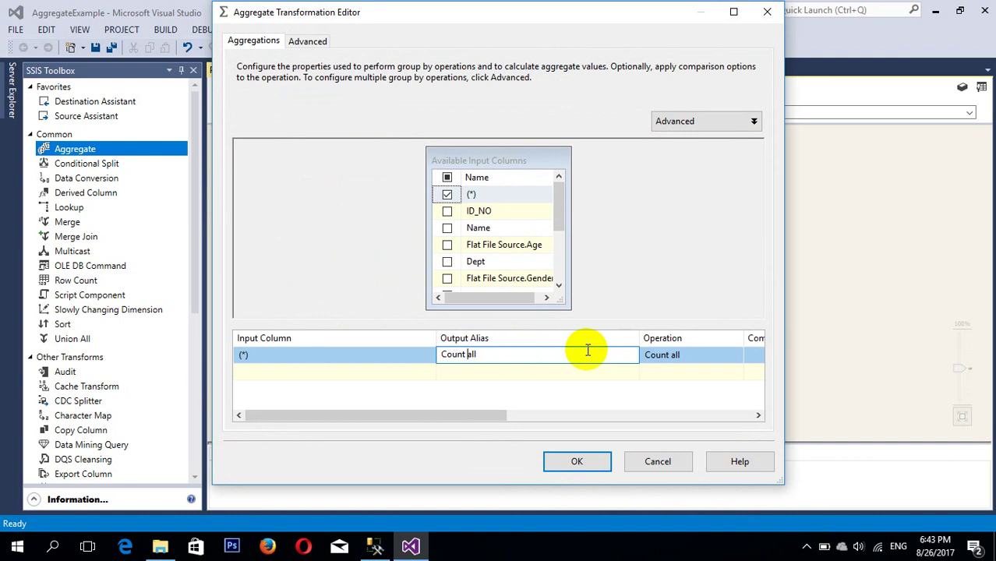
left_click_drag(477, 354, 437, 355)
type("Countall")
key("Return")
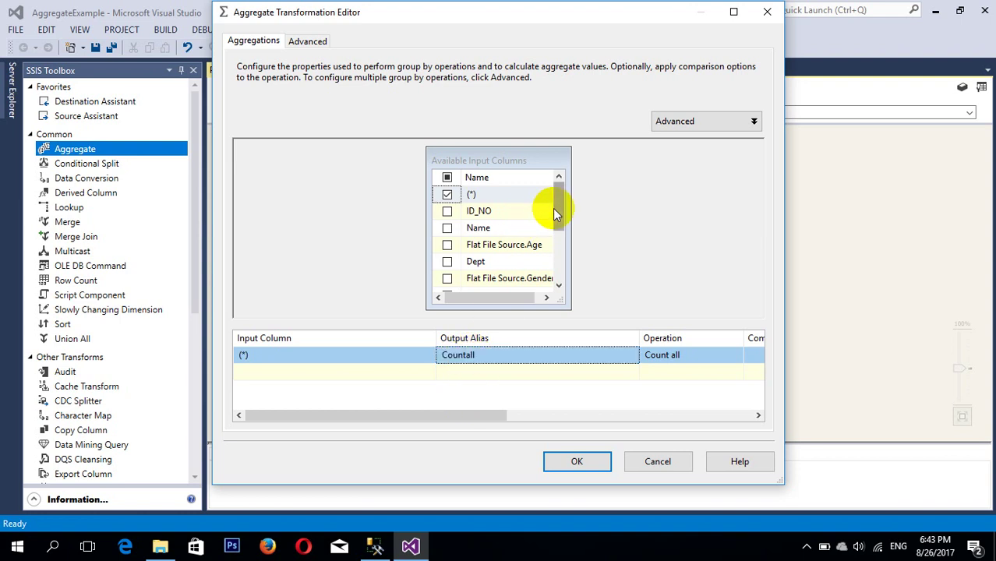
Widen the available input columns list and add Dept to the aggregation with the Group by operation.
left_click_drag(555, 215, 615, 232)
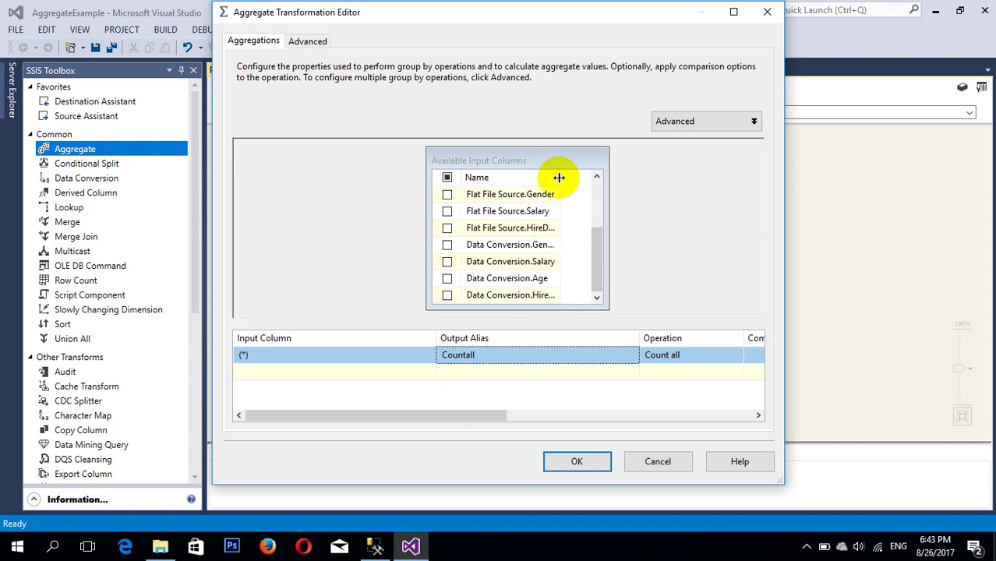
left_click_drag(561, 178, 578, 176)
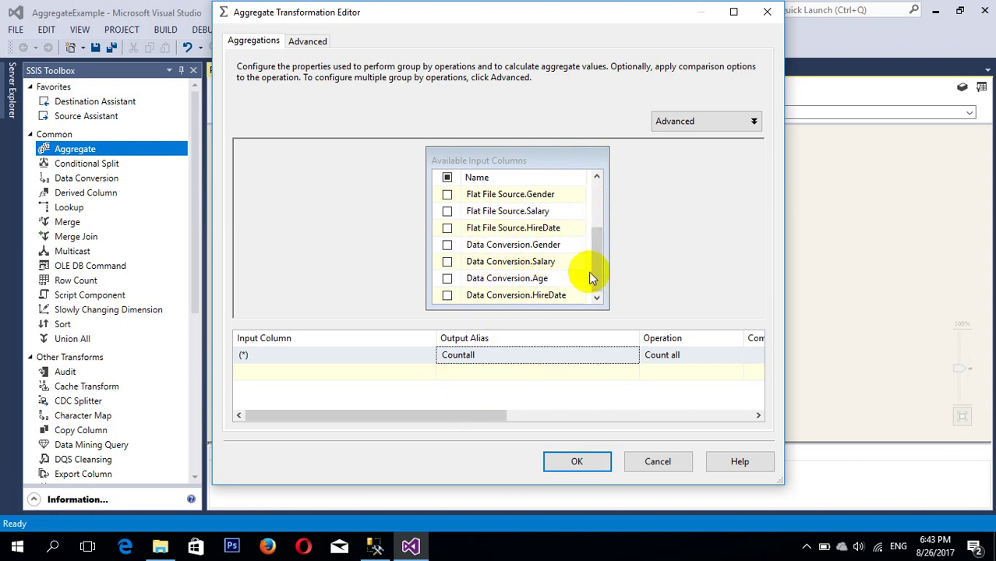
scroll(595, 242, "up", 1)
left_click(460, 233)
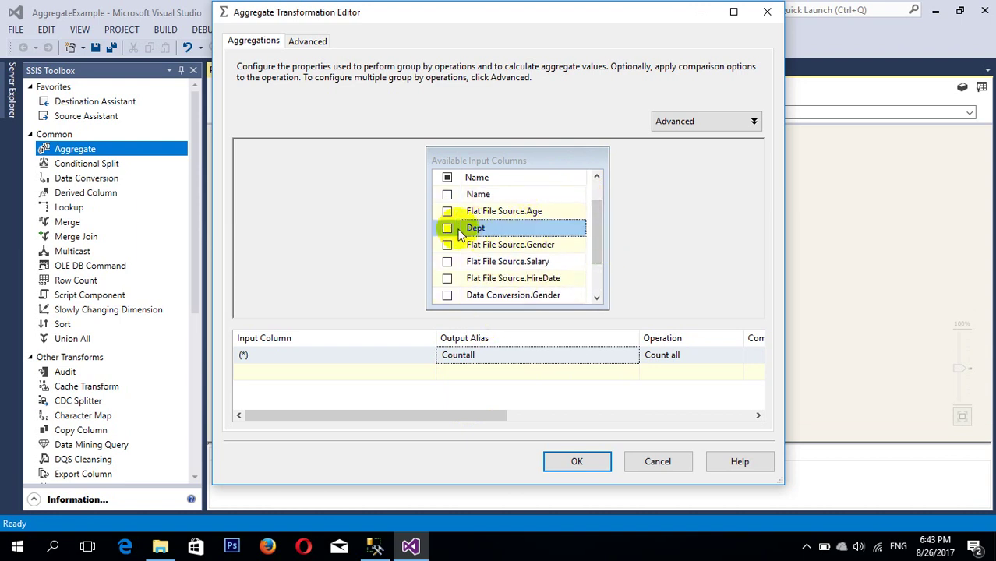
left_click(406, 372)
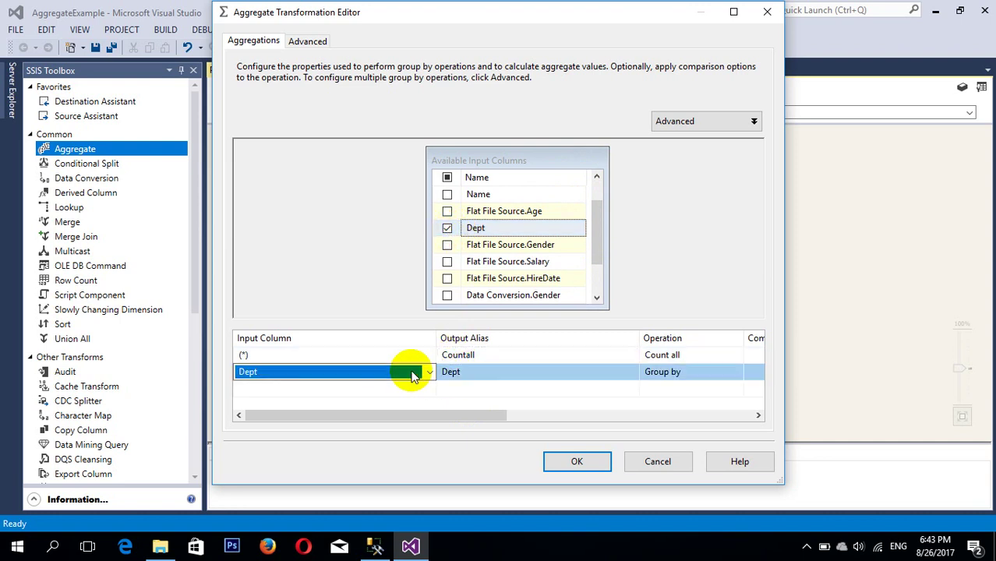
left_click(493, 377)
key("Return")
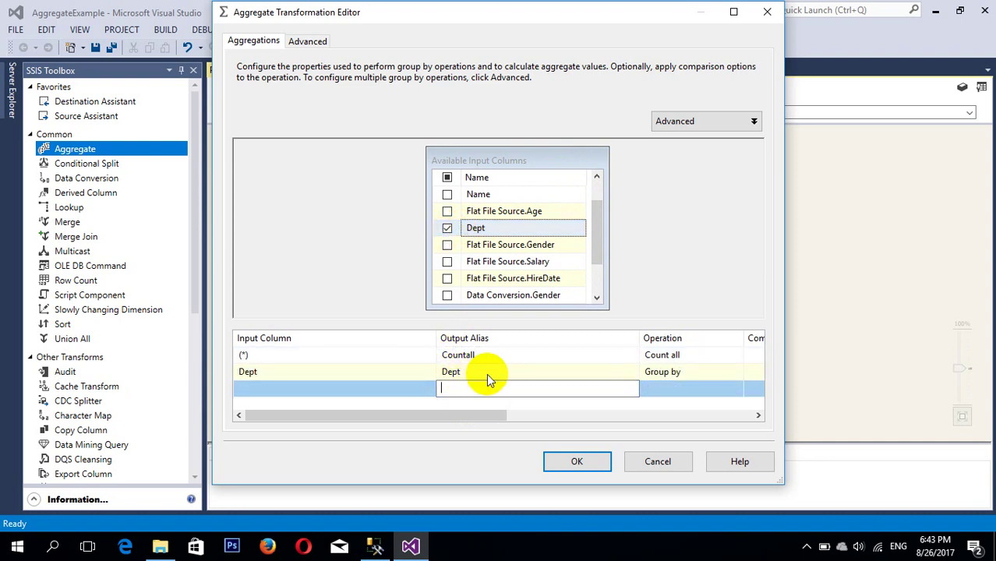
left_click(675, 374)
left_click(731, 374)
left_click(672, 389)
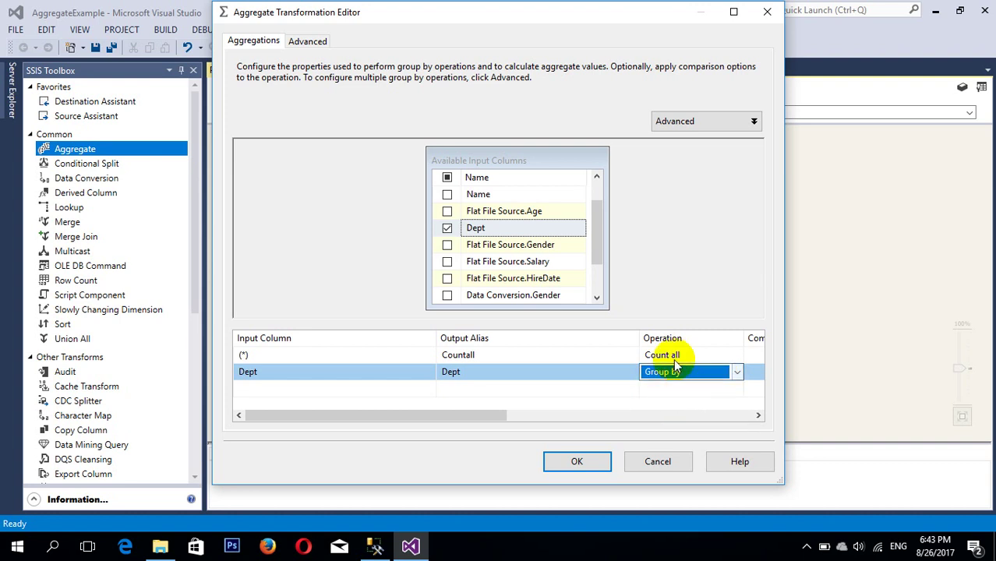
left_click(663, 268)
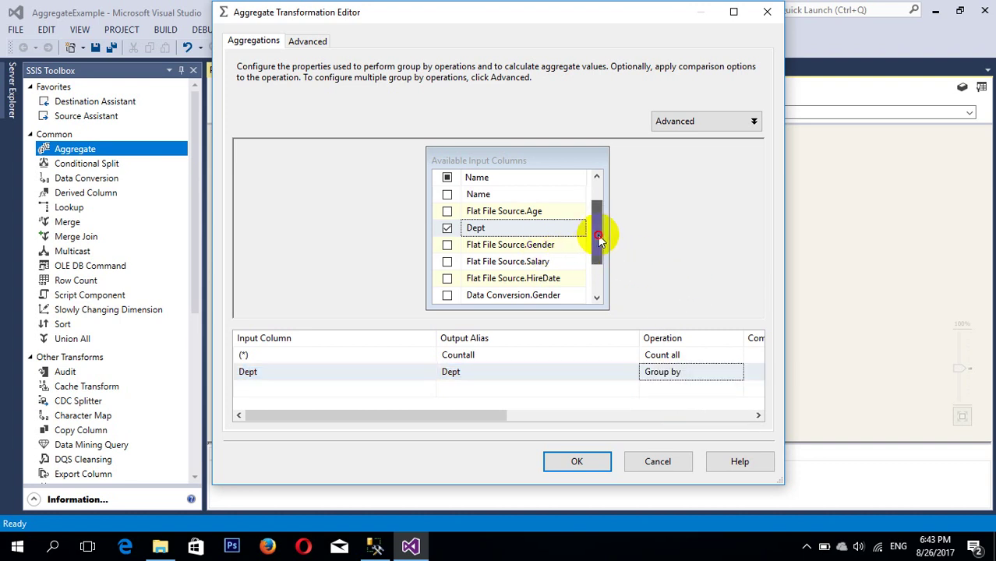
Add Data Conversion.Salary to the aggregation with output alias Salary_Max and the Maximum operation.
left_click_drag(594, 230, 596, 251)
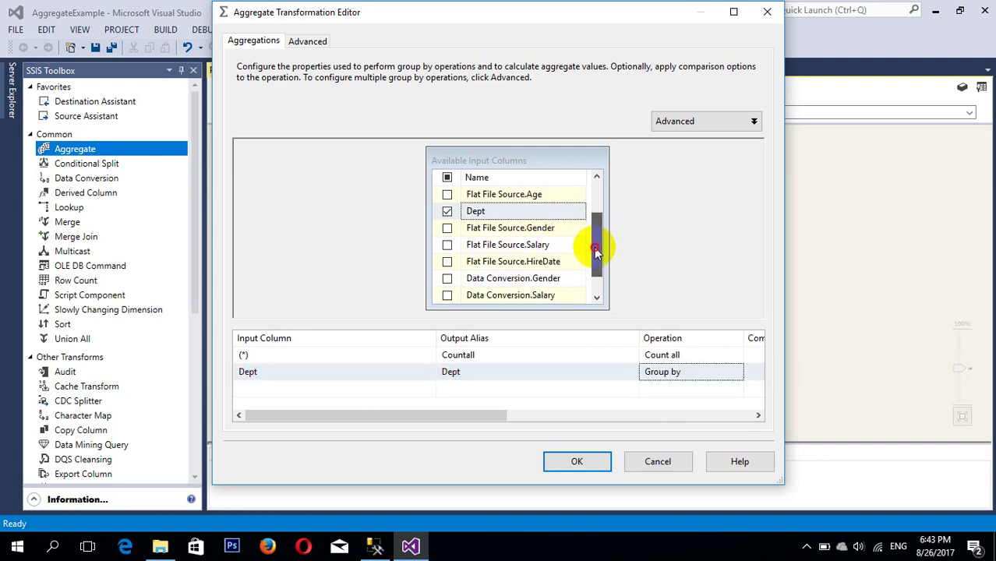
left_click(447, 296)
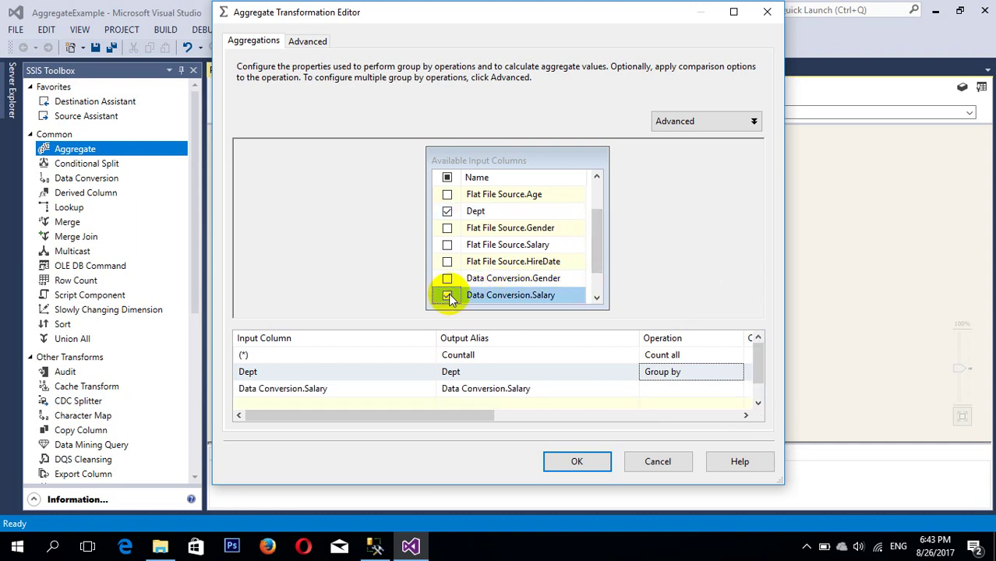
left_click(479, 389)
left_click_drag(545, 383, 367, 390)
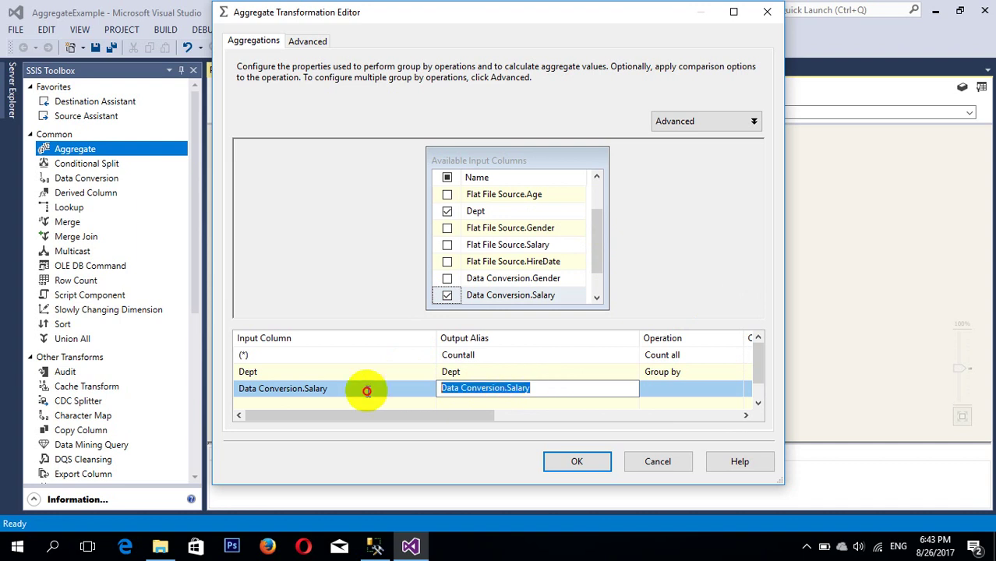
left_click(507, 388)
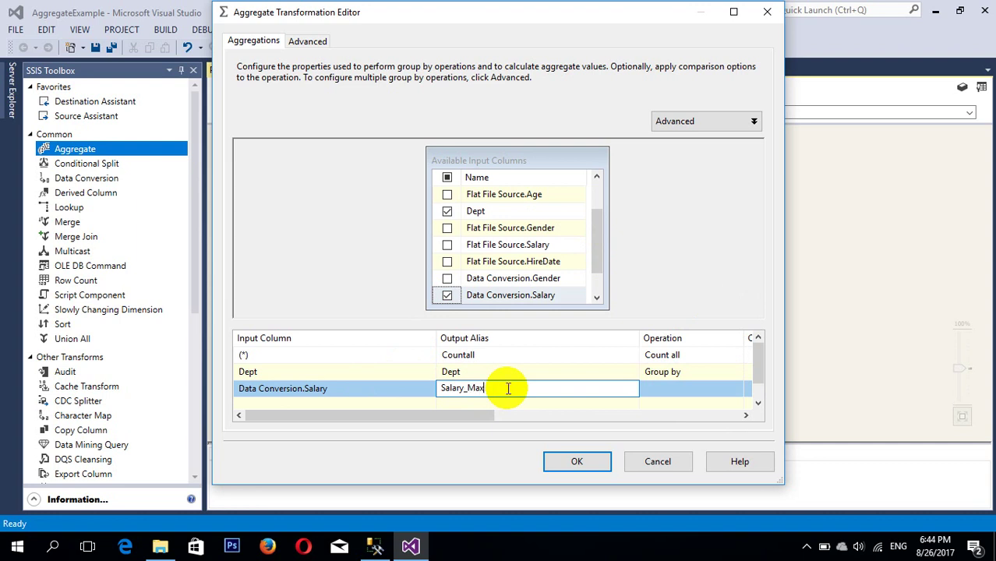
left_click(678, 390)
left_click(736, 389)
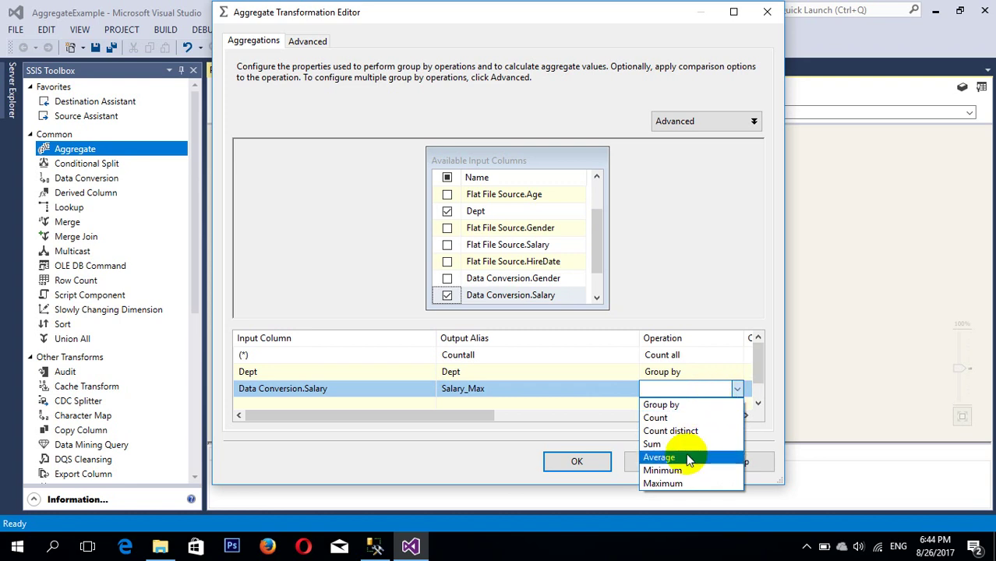
left_click(677, 483)
Add Data Conversion.Salary a second time with output alias Salary_Min and the Minimum operation, enlarging the editor to fit the rows.
left_click(530, 298)
left_click_drag(519, 296, 435, 406)
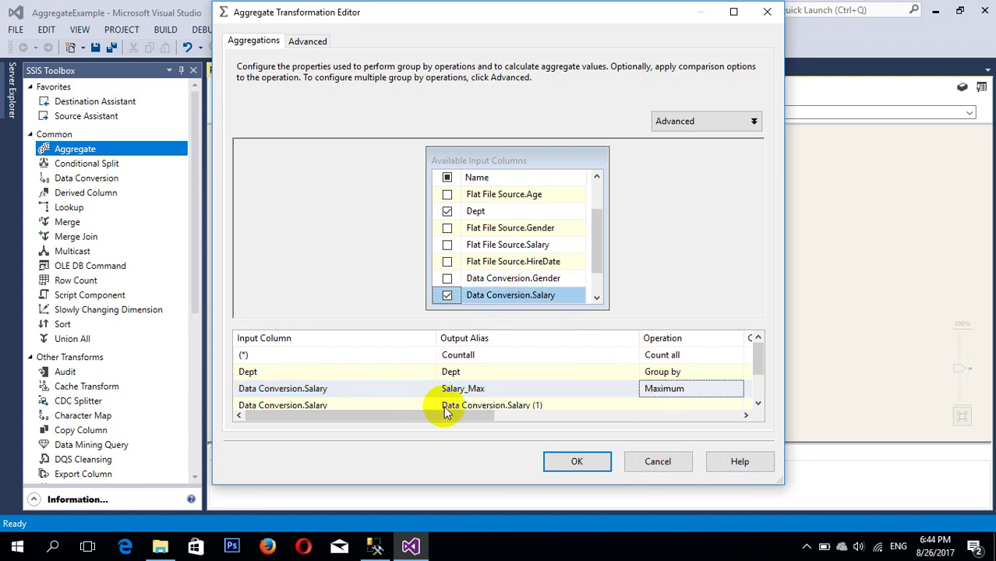
left_click_drag(779, 478, 792, 515)
left_click(499, 408)
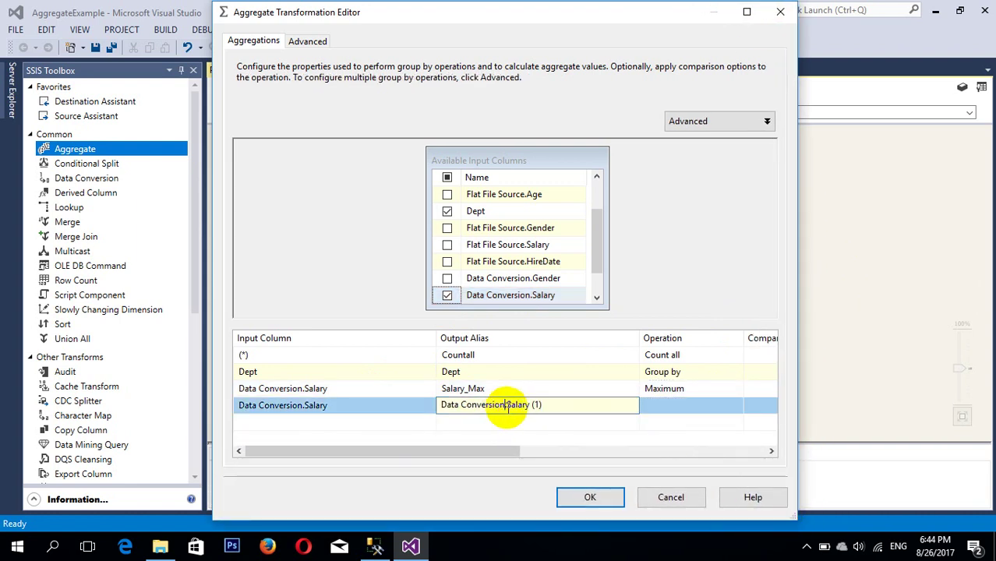
left_click_drag(555, 407, 419, 411)
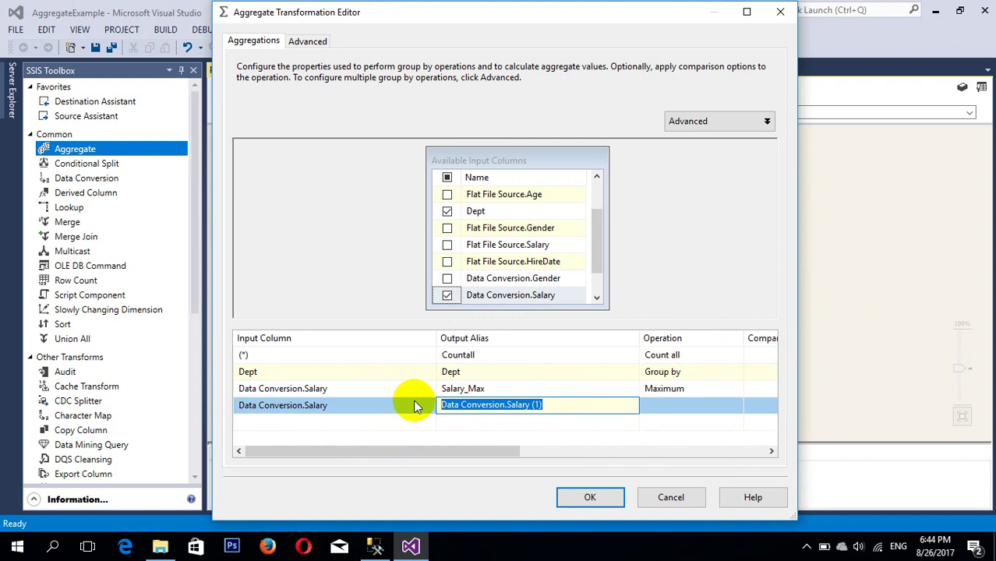
key("BackSpace")
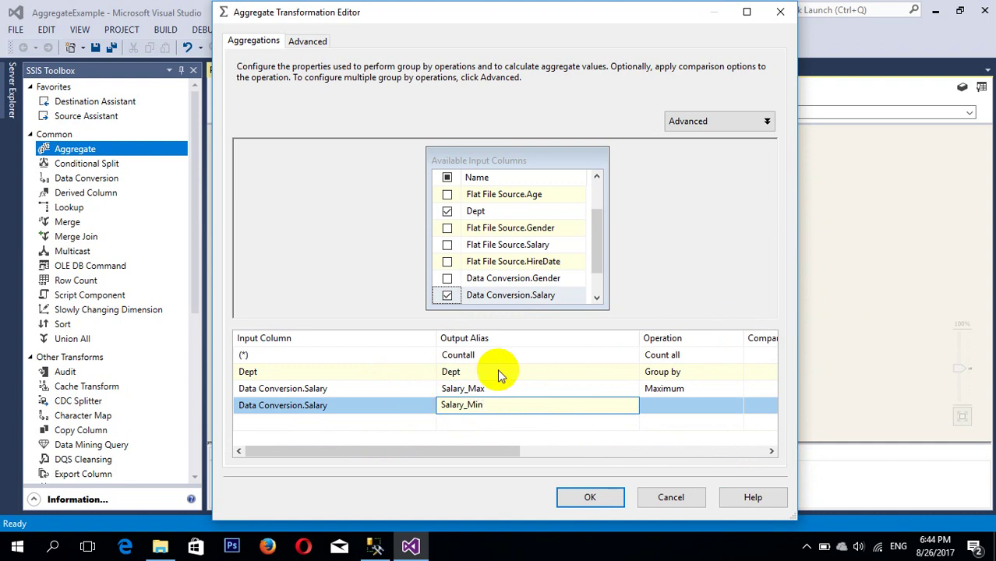
left_click(682, 403)
left_click(738, 405)
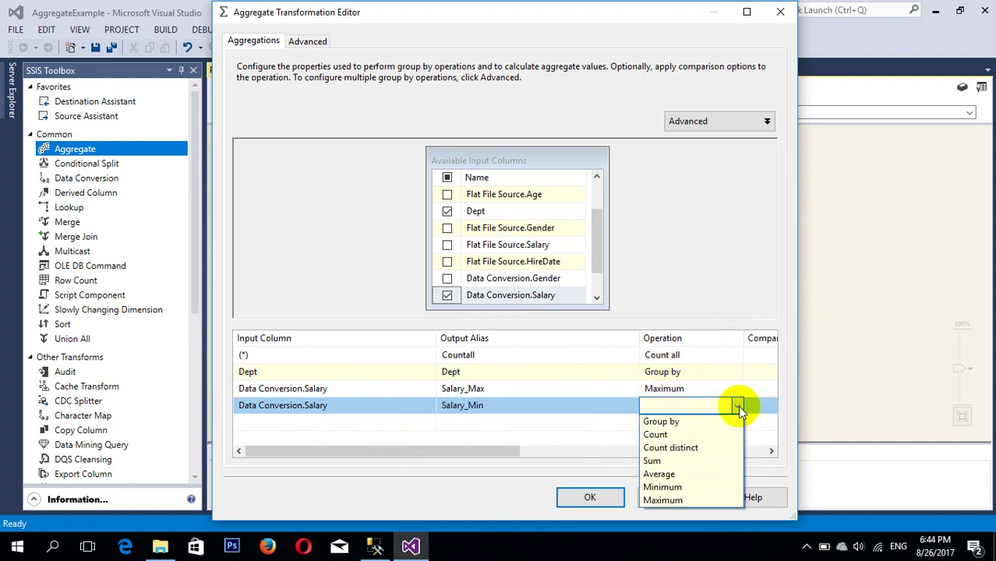
left_click(663, 487)
Add Data Conversion.Salary a third time with output alias Salary_AVG and the Average operation.
left_click_drag(512, 296, 318, 423)
left_click(456, 422)
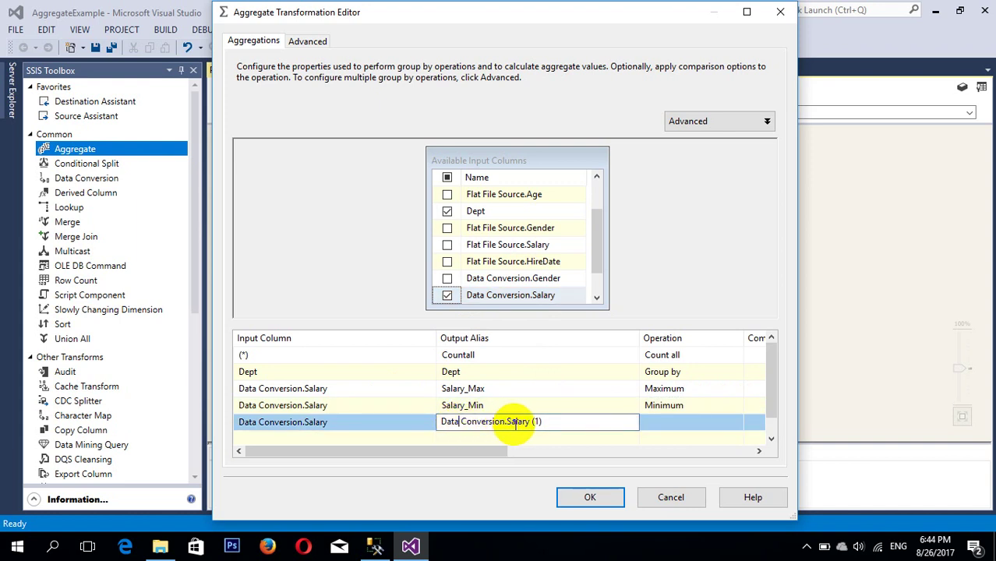
left_click_drag(507, 422, 289, 405)
key("BackSpace")
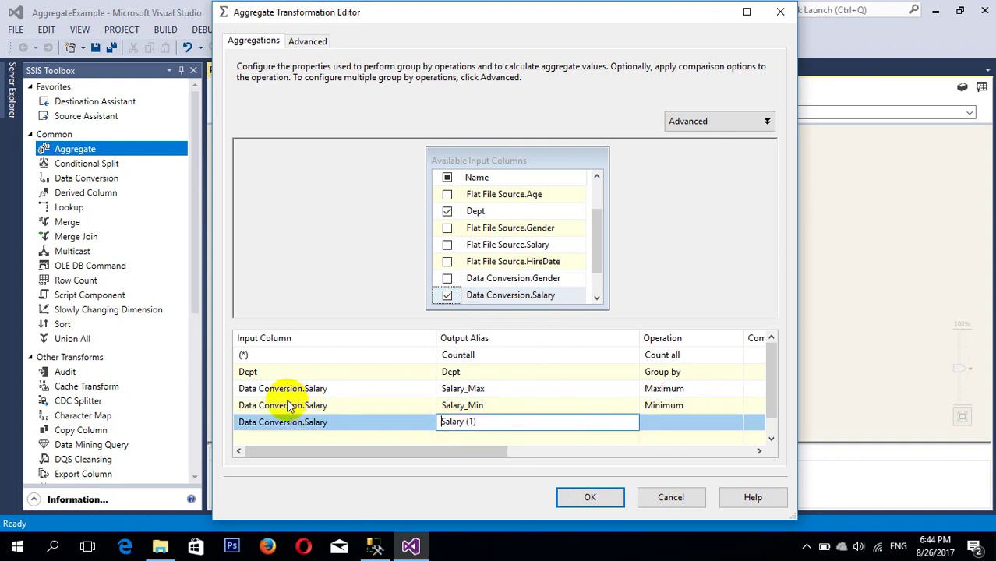
left_click(494, 425)
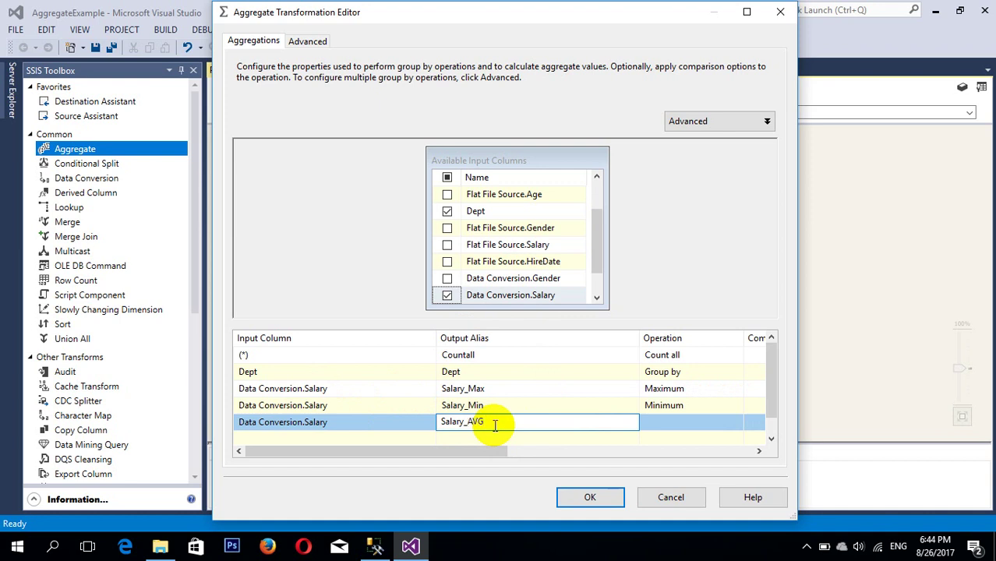
left_click(537, 439)
left_click(685, 410)
left_click(707, 420)
left_click(737, 421)
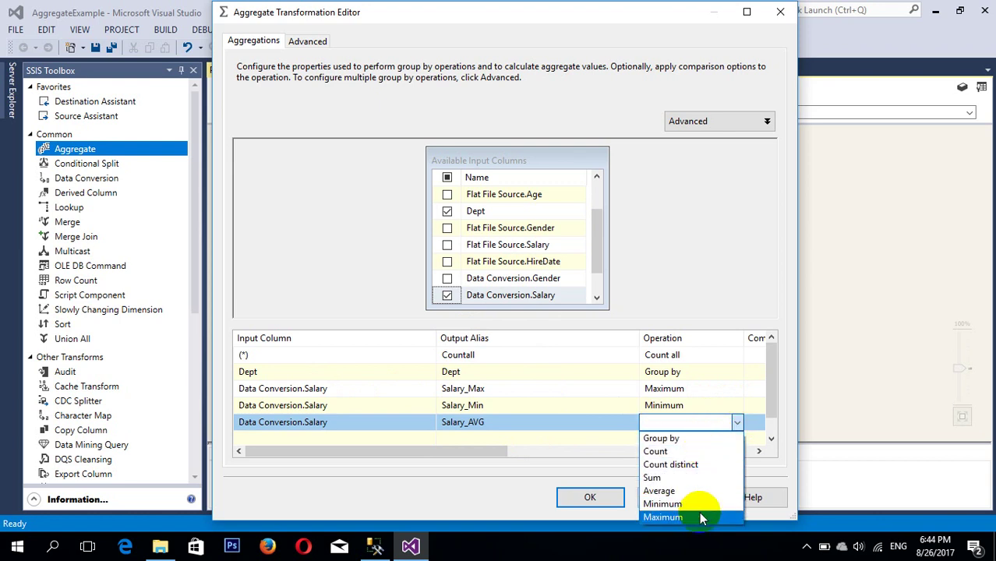
left_click(680, 491)
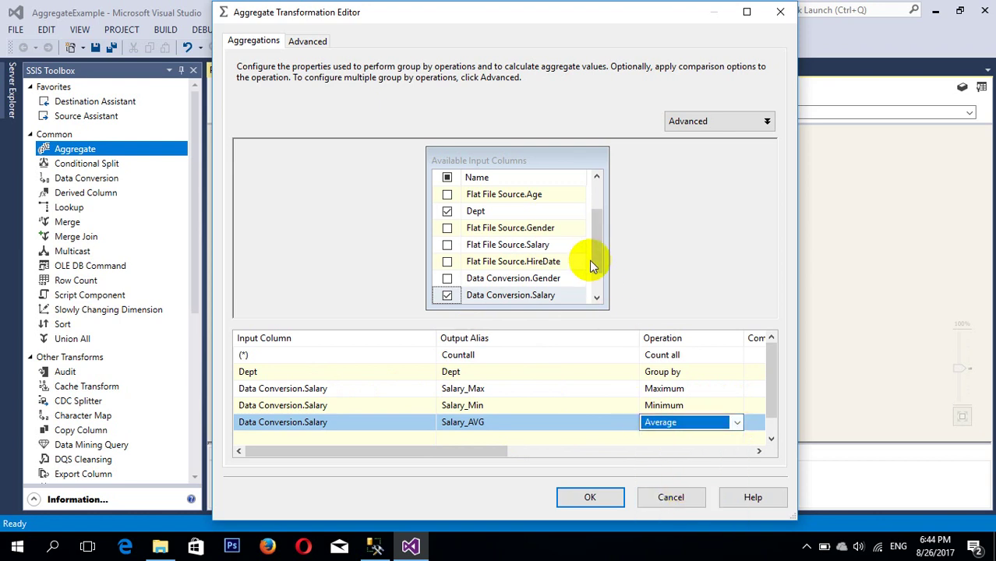
Add Data Conversion.Age to the aggregation with output alias Age_Max and the Maximum operation.
scroll(596, 245, "down", 2)
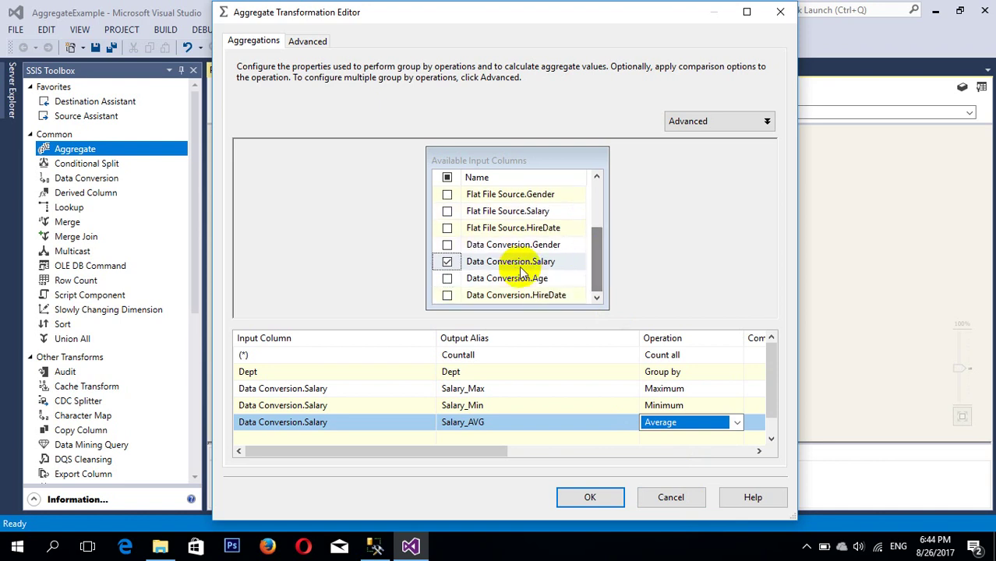
left_click(505, 278)
left_click_drag(505, 278, 323, 445)
left_click(507, 438)
left_click_drag(507, 438, 383, 439)
key("BackSpace")
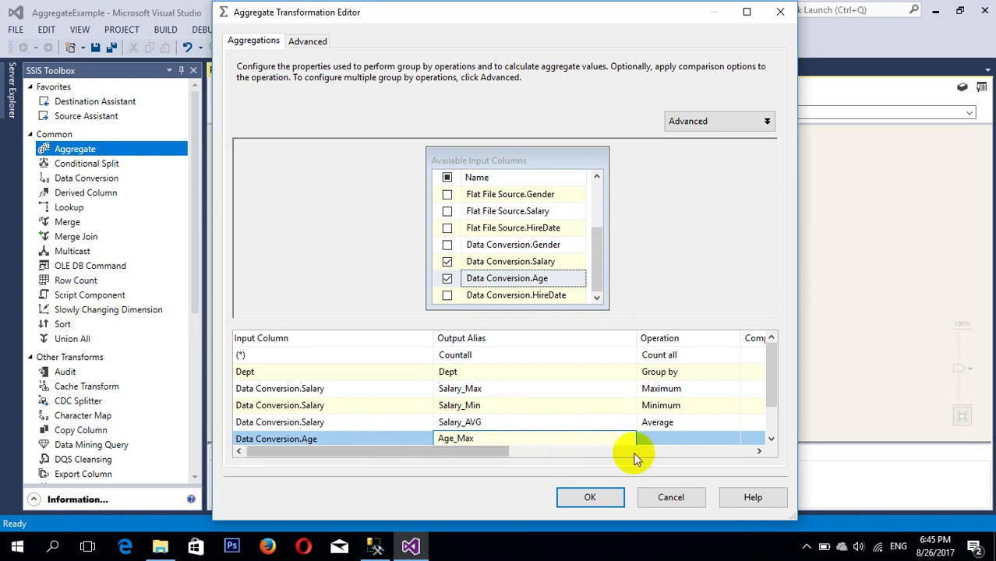
left_click(711, 438)
left_click(731, 440)
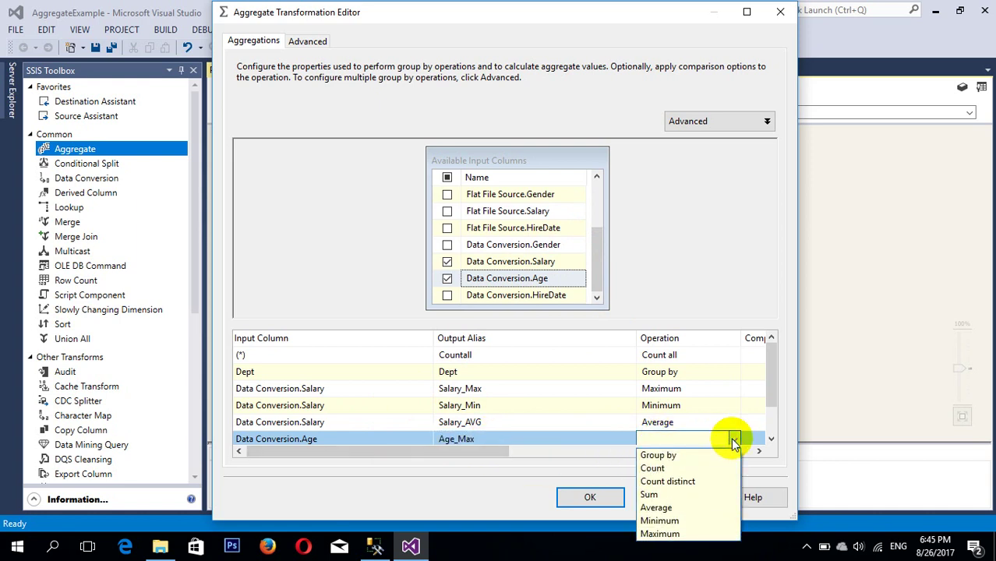
left_click(659, 534)
Add Data Conversion.Age a second time with output alias Age_Min and the Minimum operation.
left_click_drag(563, 279, 353, 436)
scroll(785, 386, "down", 1)
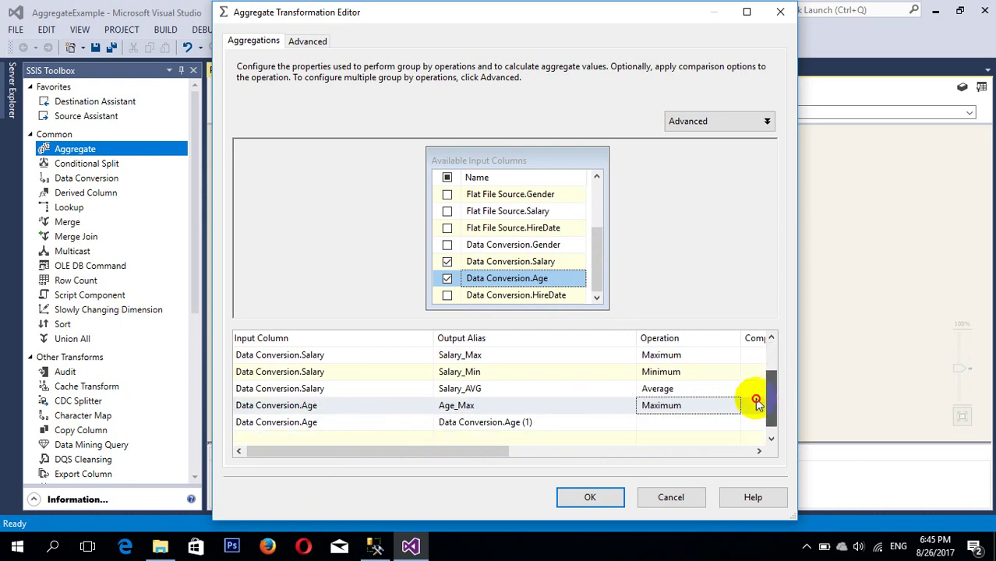
left_click(552, 403)
key("ctrl+a")
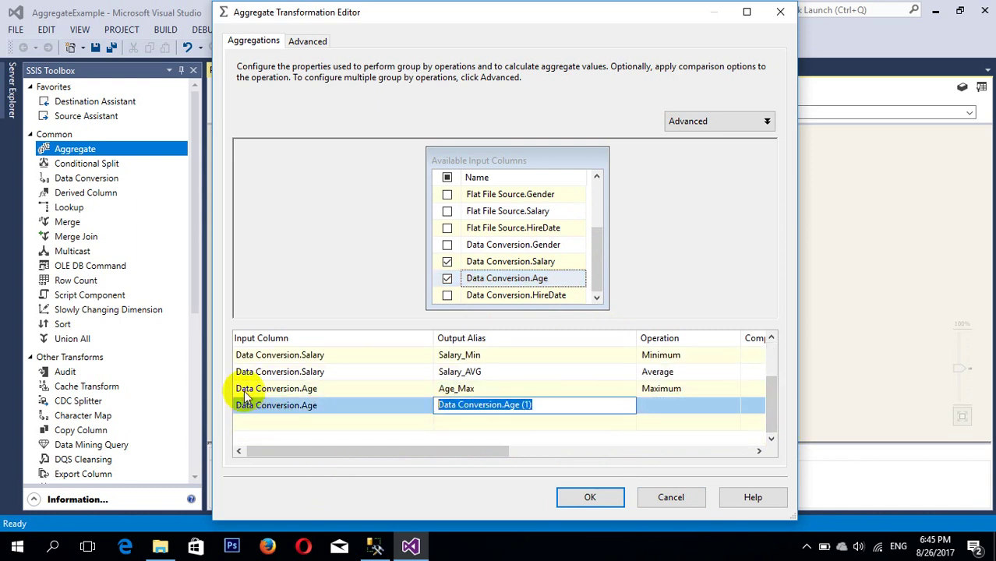
type("Age_")
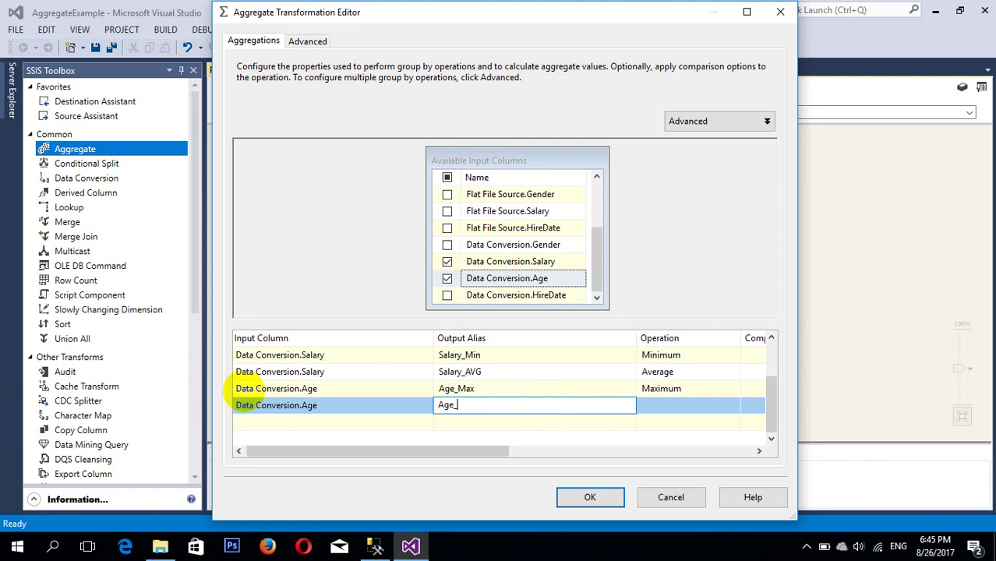
left_click(708, 404)
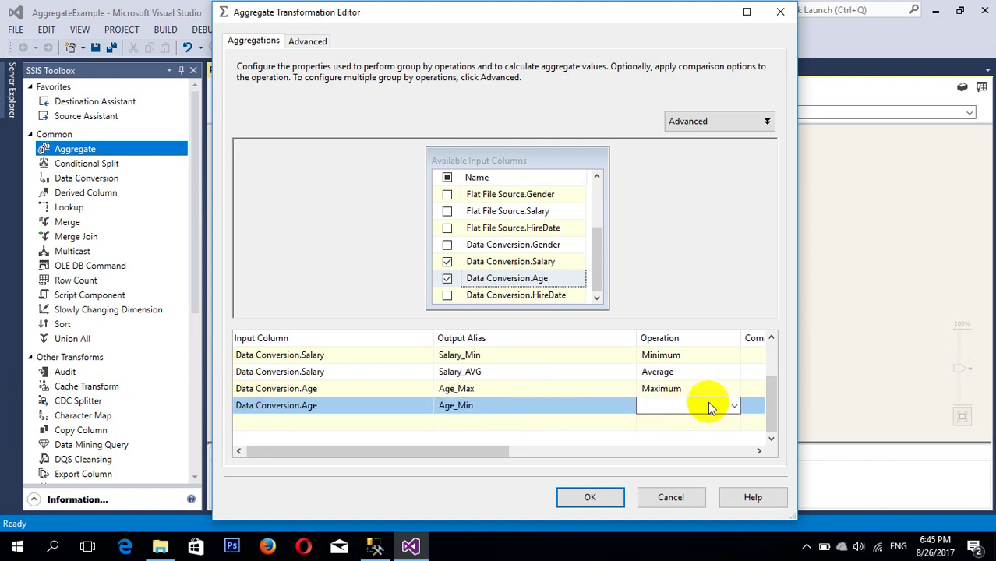
left_click(722, 404)
left_click(702, 487)
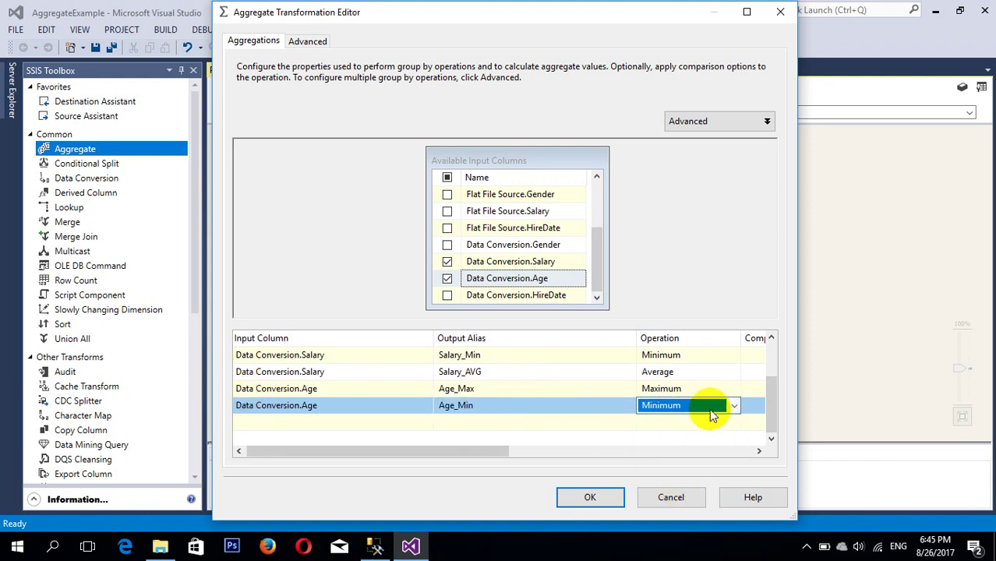
left_click(642, 422)
left_click(601, 389)
left_click(516, 389)
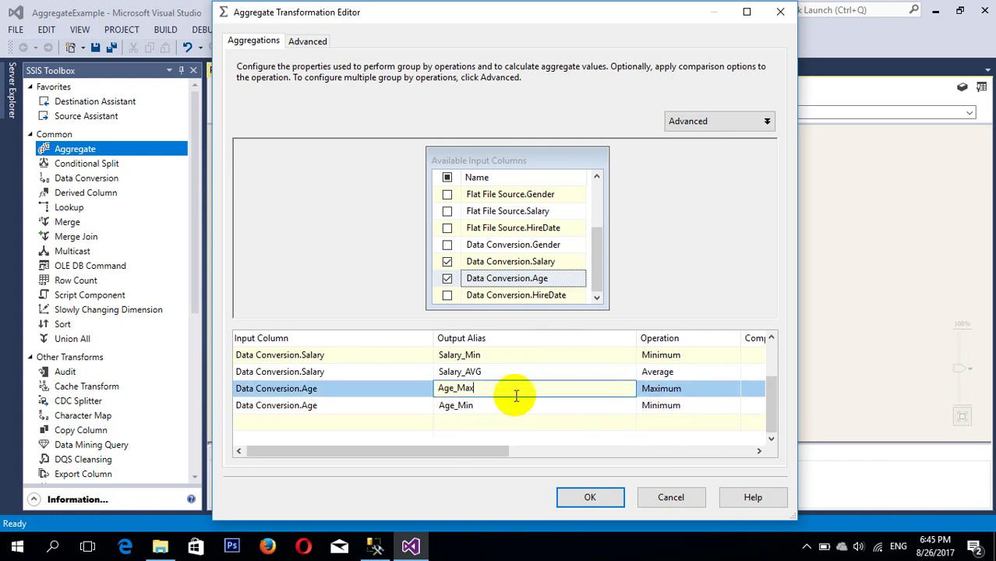
Widen the aggregate editor and rename the output alias of the Count all row to NumberOfEmp.
left_click_drag(796, 386, 952, 393)
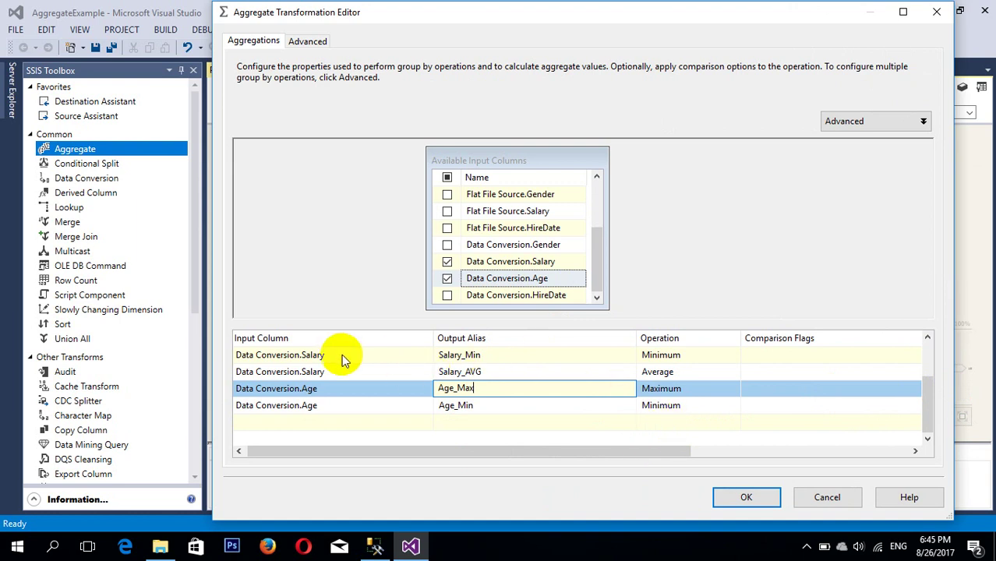
scroll(333, 360, "up", 1)
left_click(274, 360)
left_click(440, 355)
left_click_drag(494, 355, 355, 363)
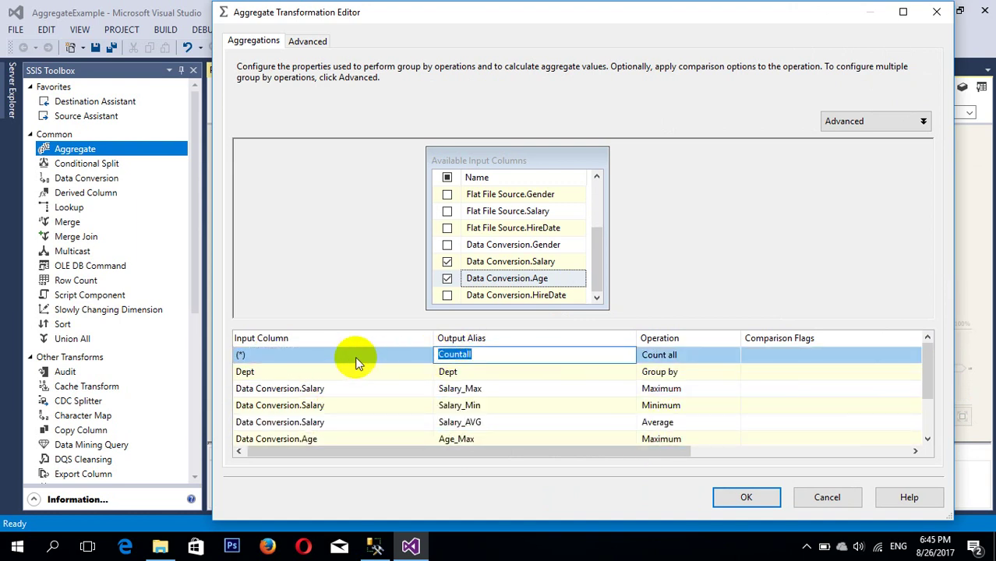
type("NumberOfEmp")
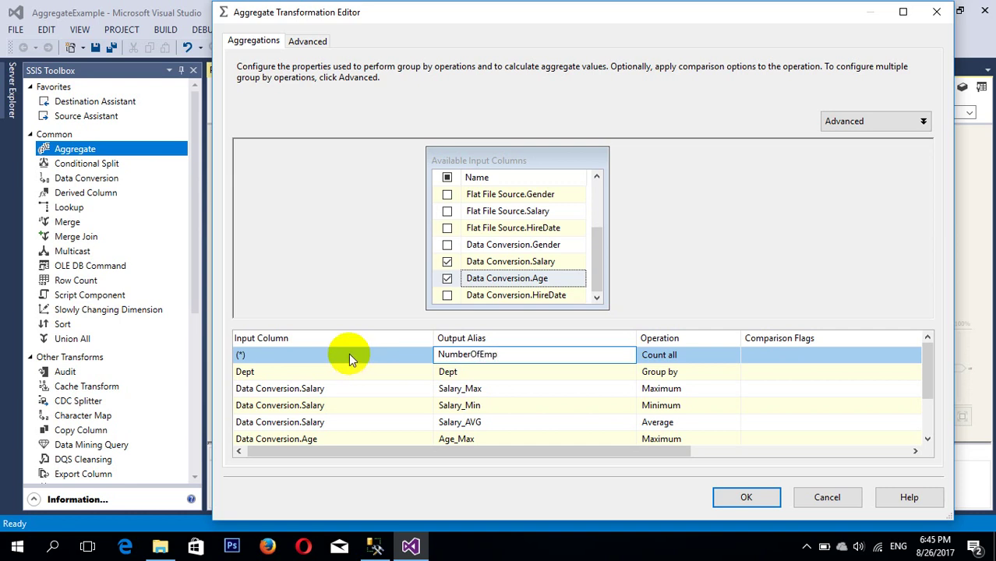
Check the aggregation rows from first to last, accept the Aggregate settings, and nudge the Aggregate component into line in the data flow.
left_click(498, 391)
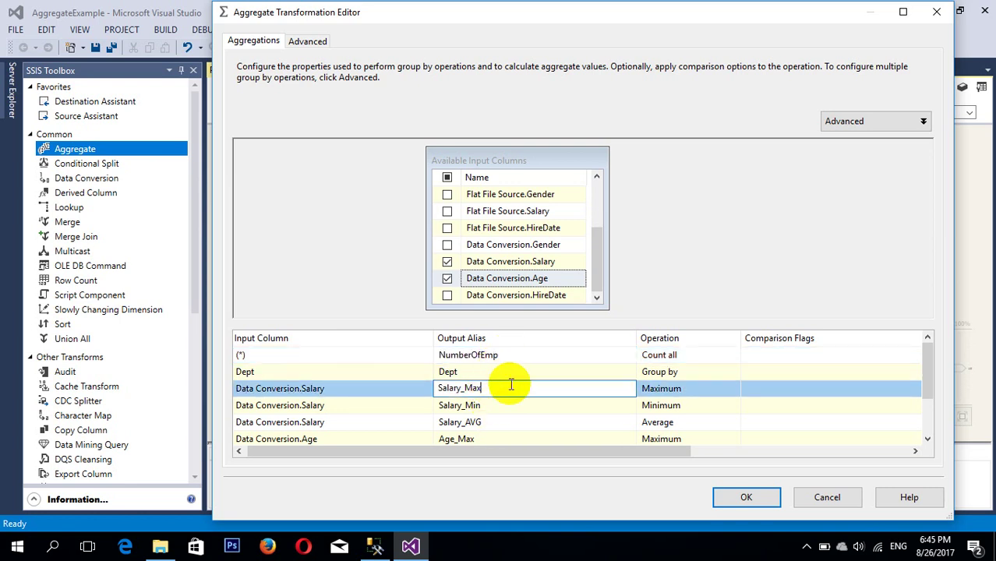
mouse_move(929, 362)
left_mouse_down()
mouse_move(929, 420)
mouse_move(932, 371)
mouse_move(928, 408)
mouse_move(929, 381)
left_mouse_up()
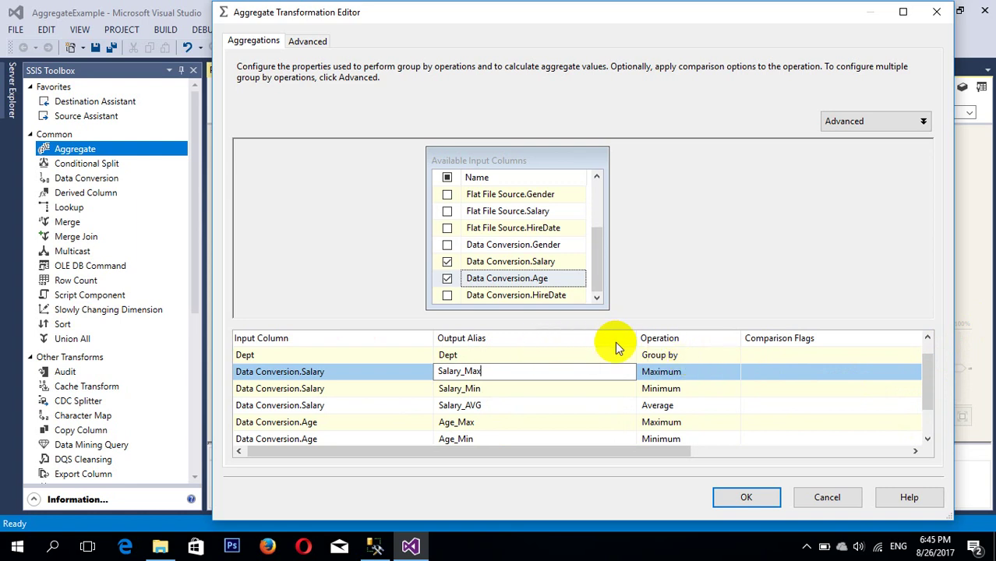
scroll(685, 356, "up", 1)
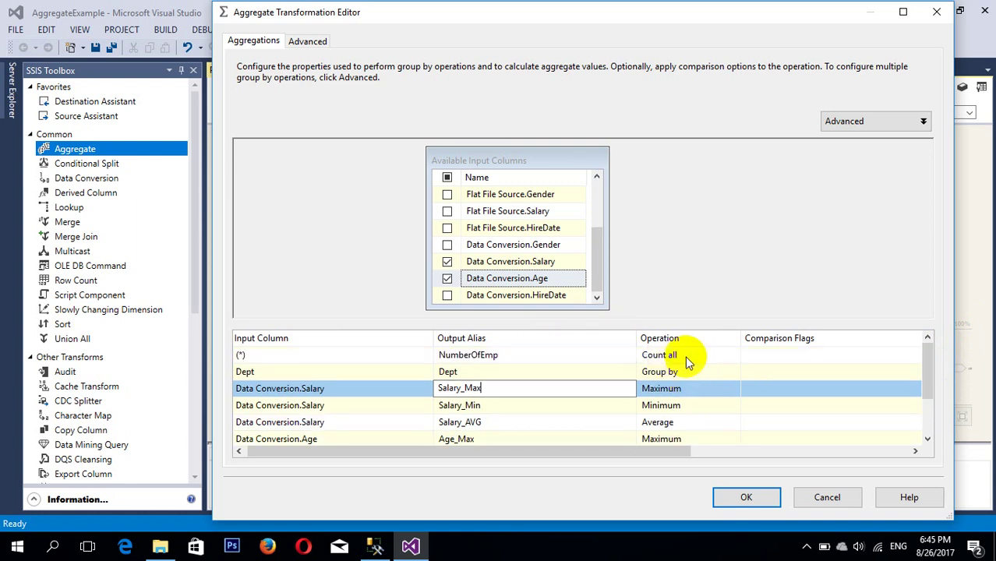
left_click(589, 355)
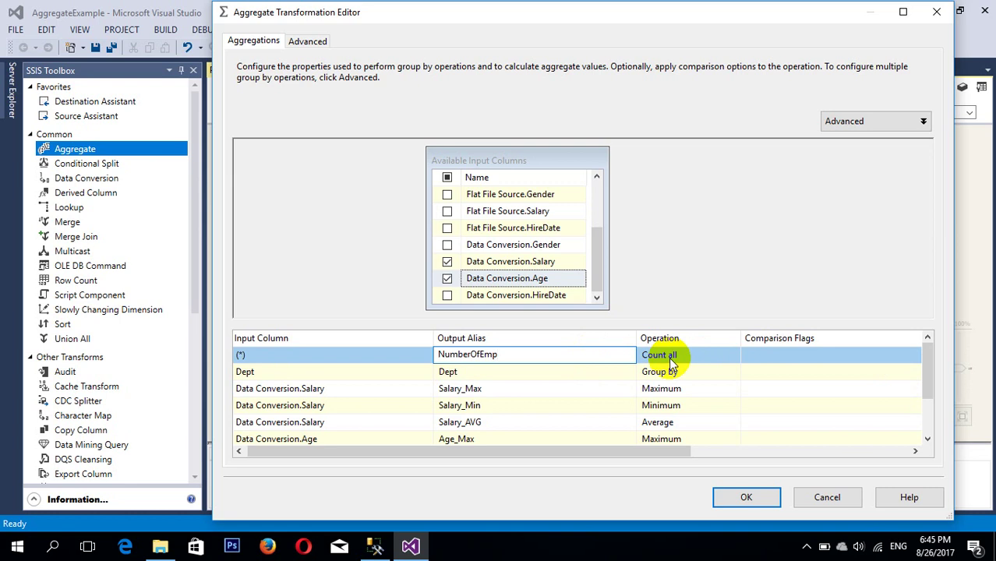
scroll(929, 392, "down", 3)
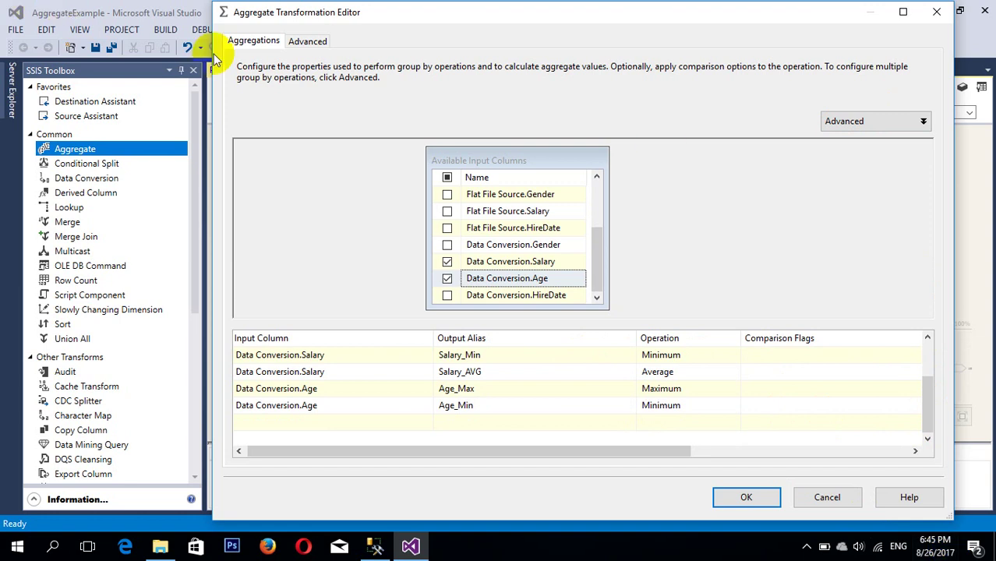
left_click(749, 503)
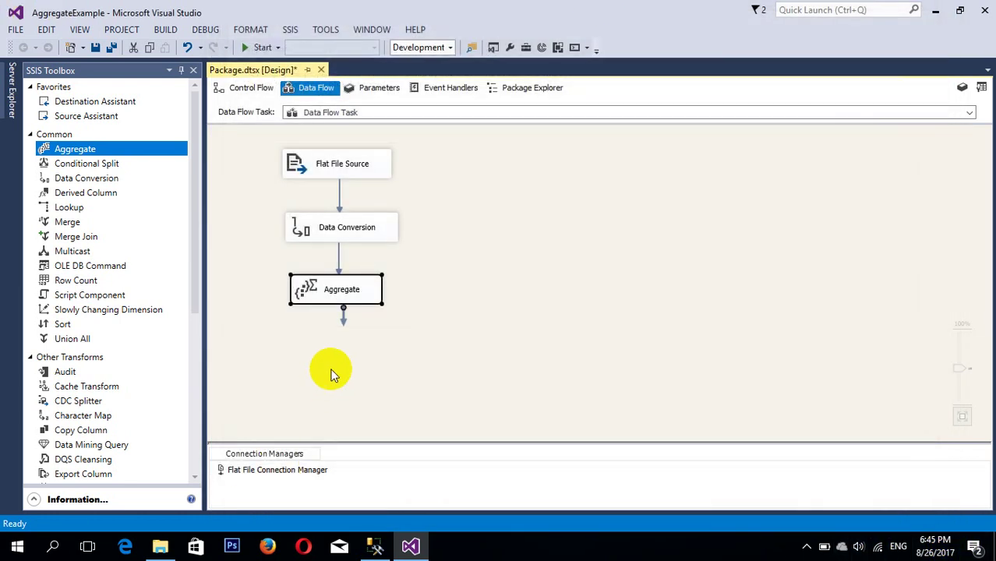
left_click_drag(345, 285, 348, 286)
left_click(460, 281)
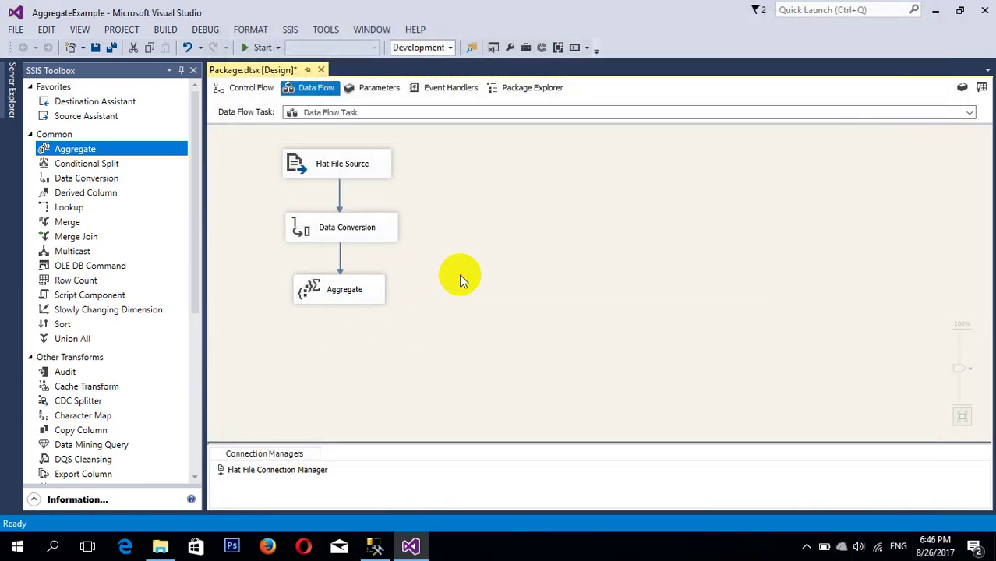
Add a SQL Server destination to the data flow with the Destination Assistant and start a new connection for it.
left_click_drag(97, 102, 326, 344)
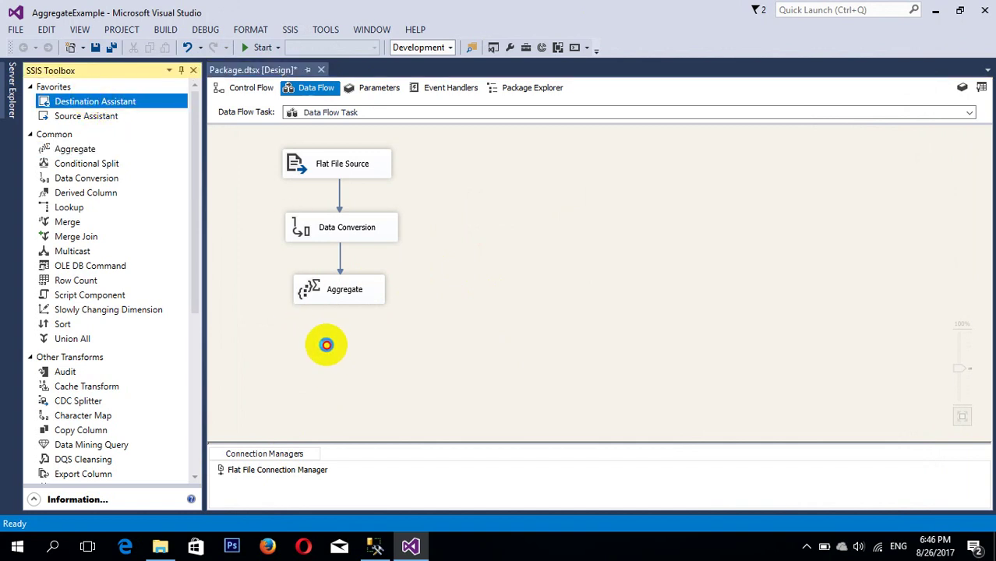
left_click(513, 173)
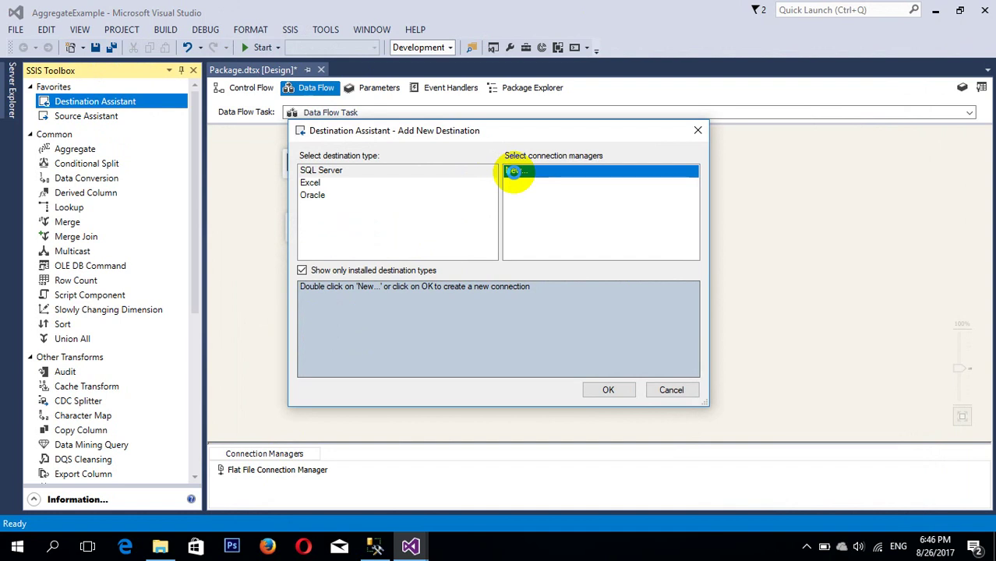
double_click(513, 172)
Set the connection's server name to chucnv and use SQL Server Authentication with user name sa and the account password.
left_click(474, 153)
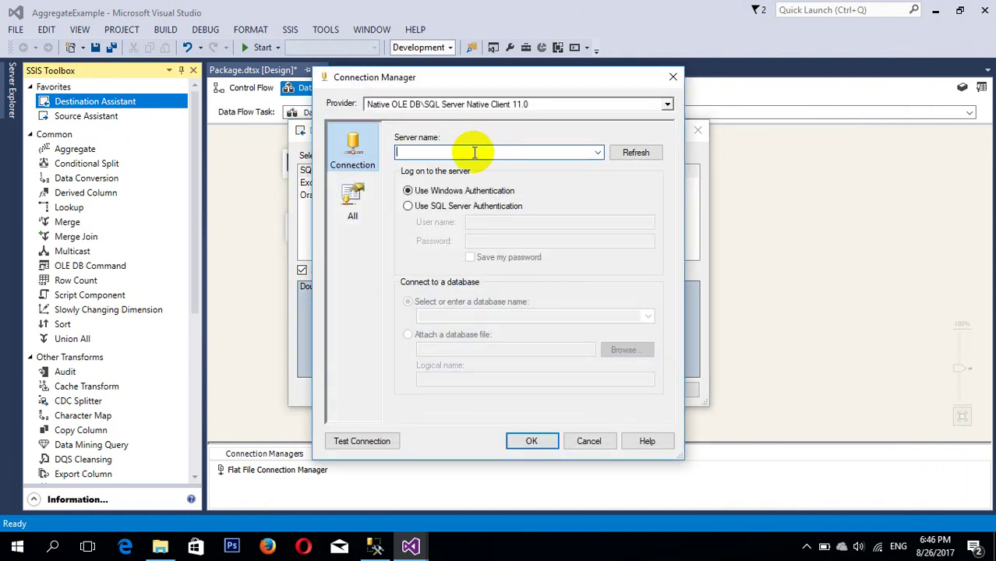
type("chucnv")
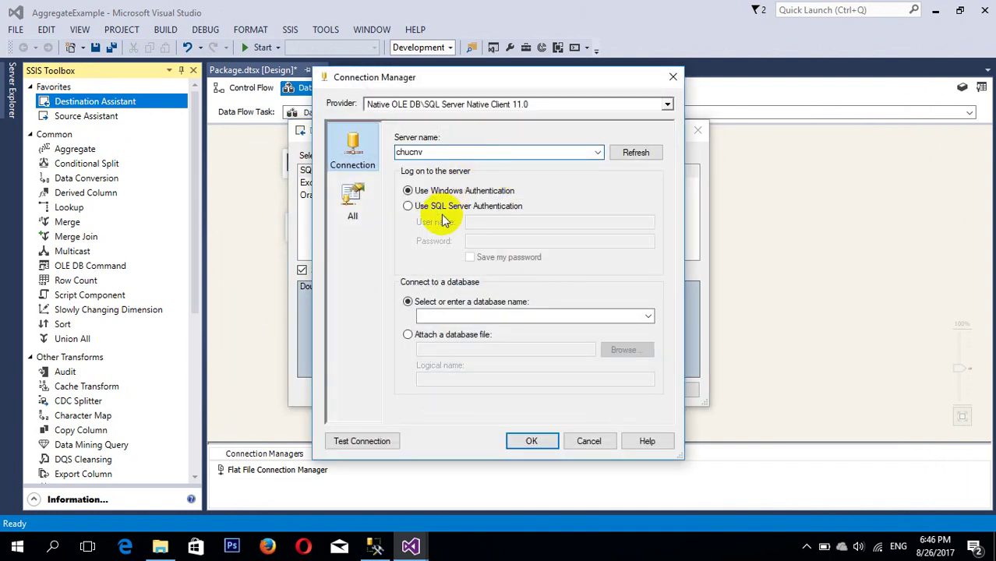
left_click(441, 207)
left_click(483, 223)
type("sa")
left_click(487, 241)
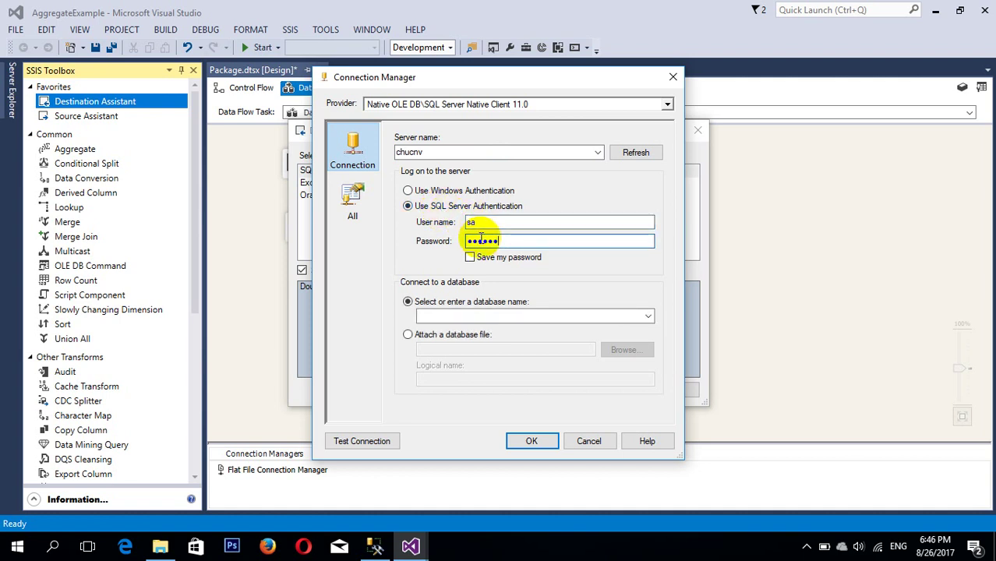
Choose the SSIS_DEMO database, test the connection, and accept the connection settings.
left_click(646, 316)
scroll(478, 223, "up", 1)
scroll(534, 268, "down", 2)
left_click(542, 266)
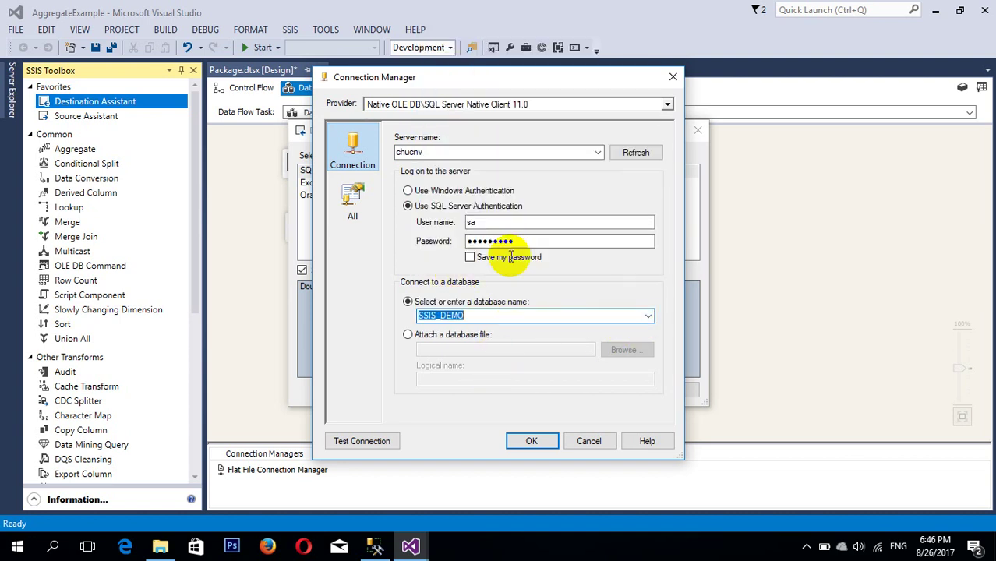
left_click(386, 442)
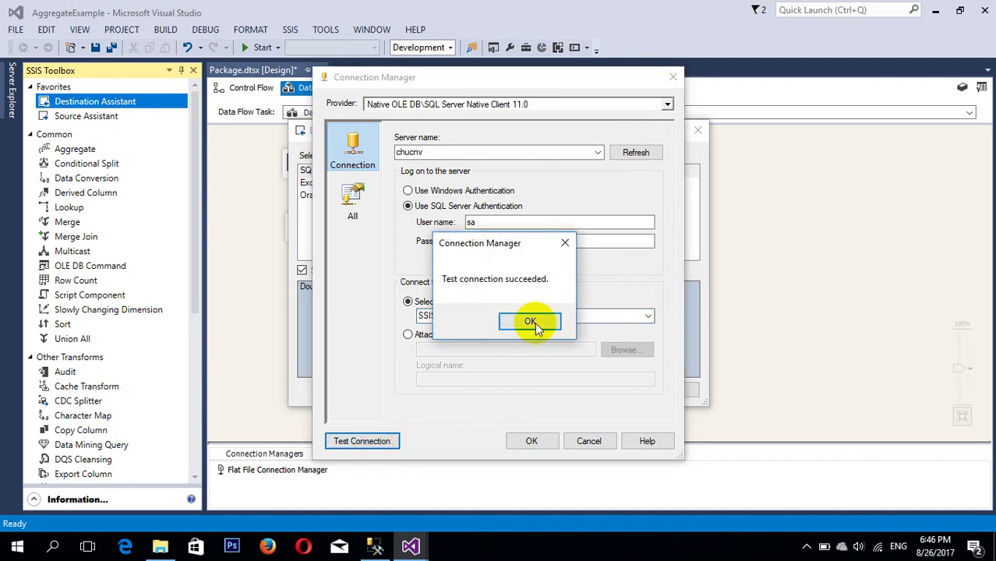
left_click(533, 320)
left_click(530, 441)
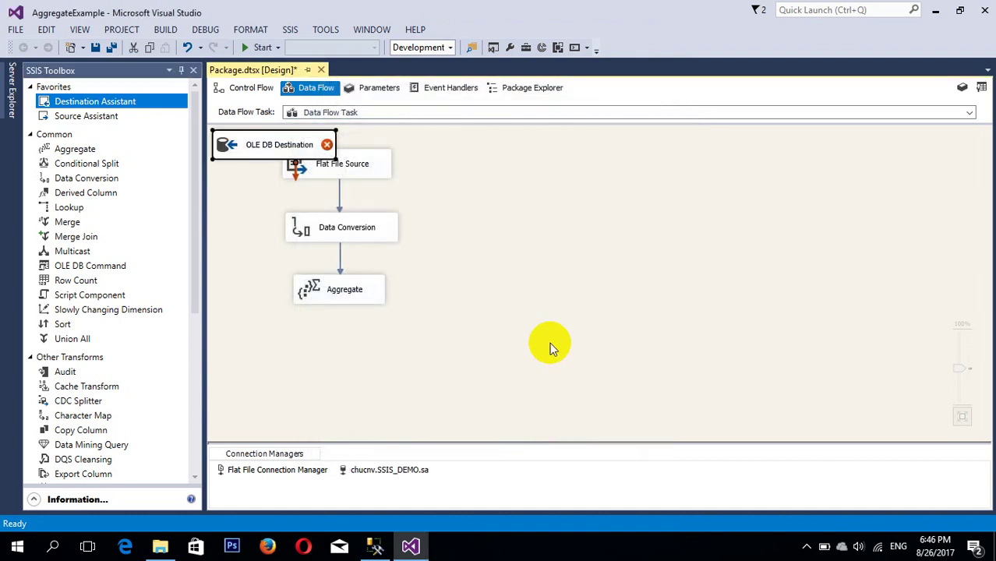
Place the OLE DB Destination below the Aggregate component and connect the Aggregate output to it.
left_click_drag(301, 140, 366, 339)
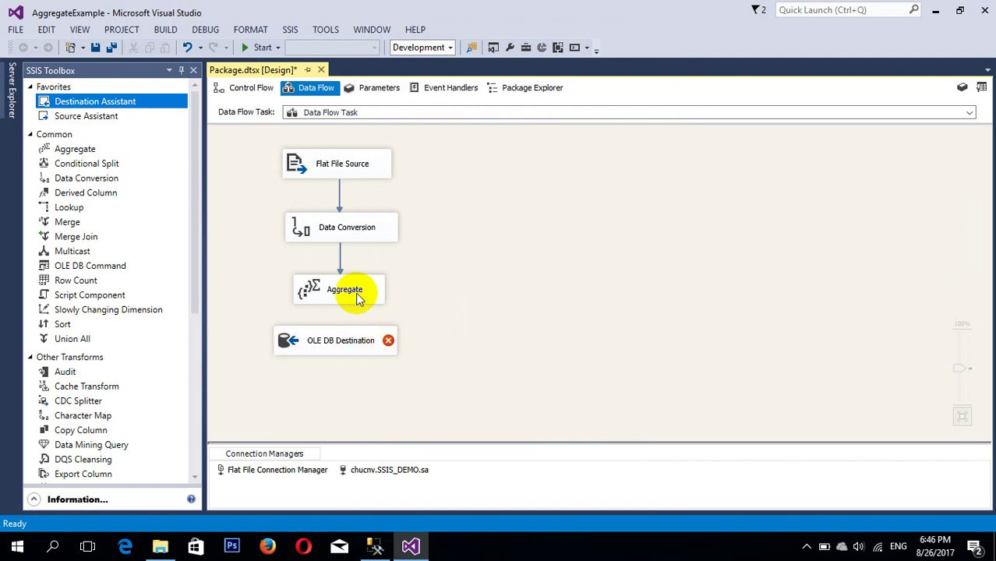
left_click(367, 339)
left_click(441, 304)
left_click(351, 302)
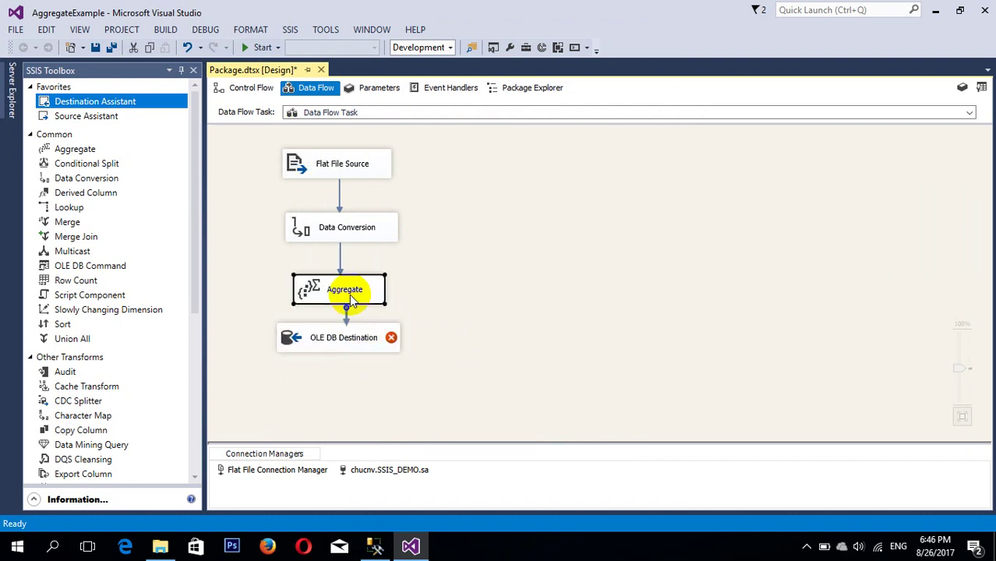
left_click_drag(352, 342, 360, 356)
left_click(347, 301)
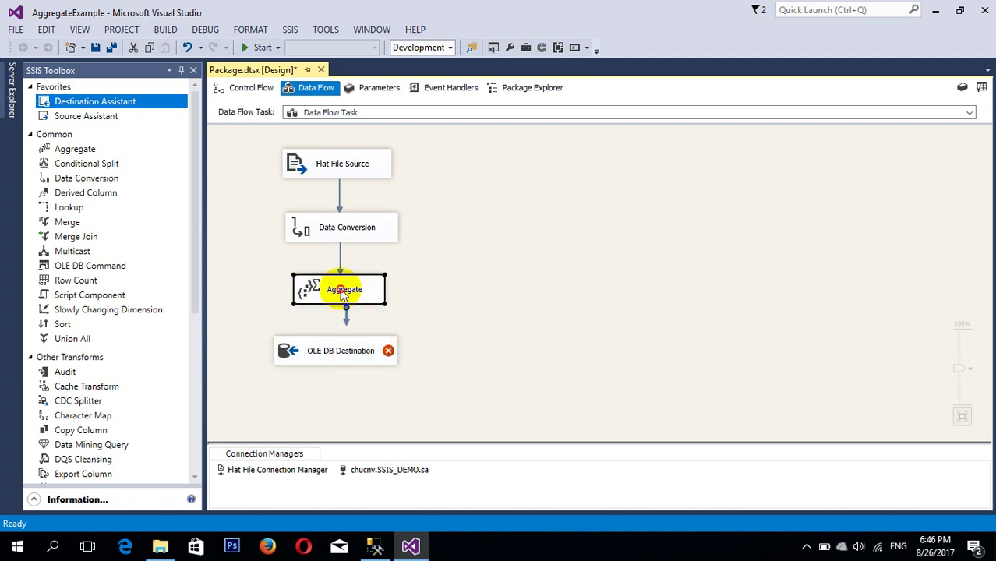
left_click_drag(347, 322, 356, 355)
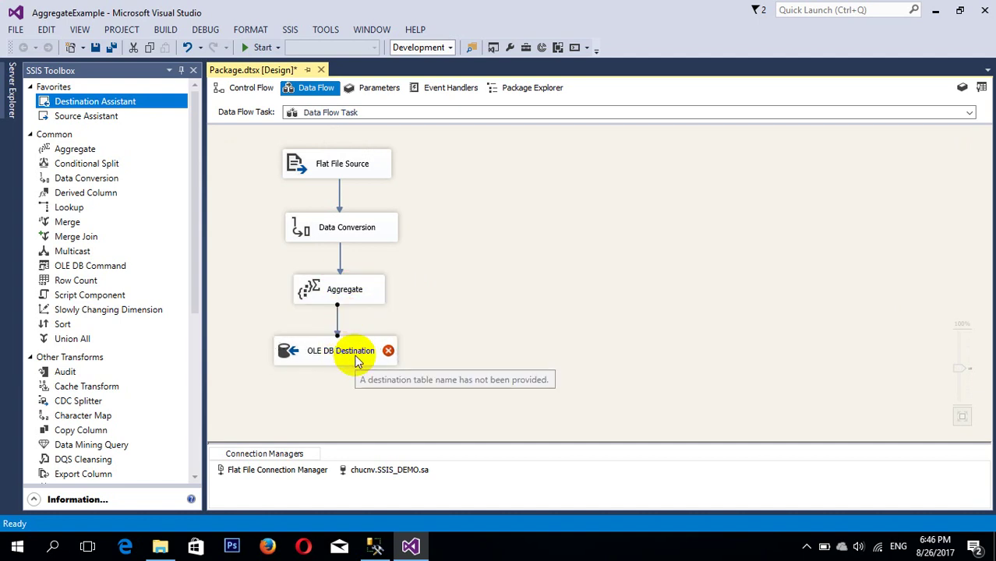
Start a new destination table for the OLE DB Destination and name it EMP_Sumary in the CREATE TABLE statement.
double_click(355, 355)
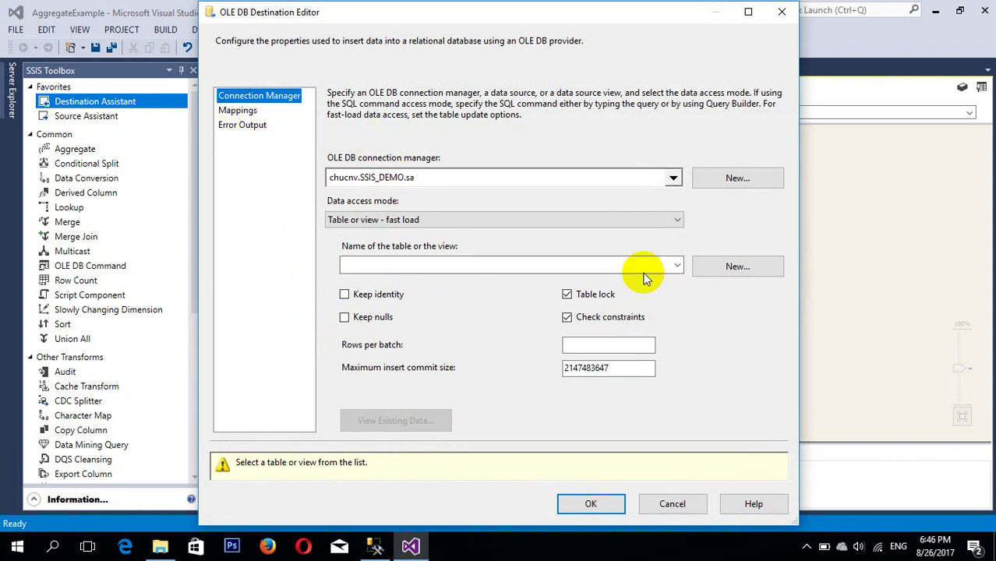
left_click(746, 269)
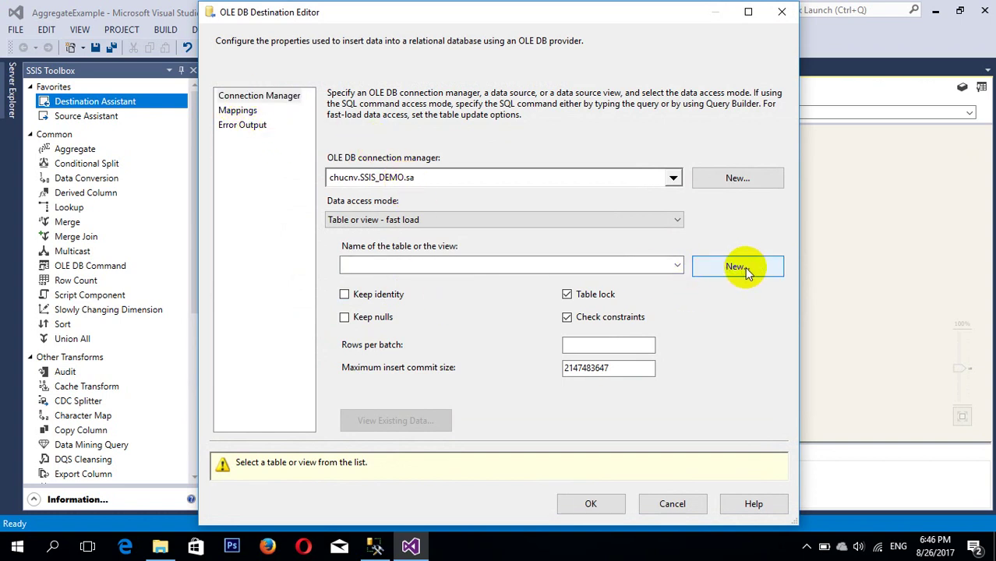
left_click(444, 239)
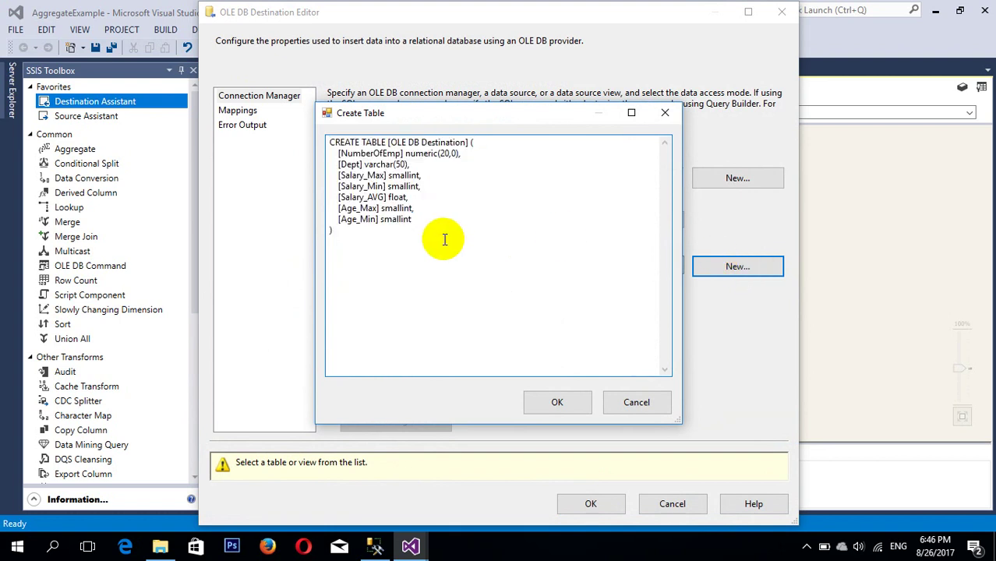
left_click_drag(390, 143, 466, 143)
type("EMP_Sumary")
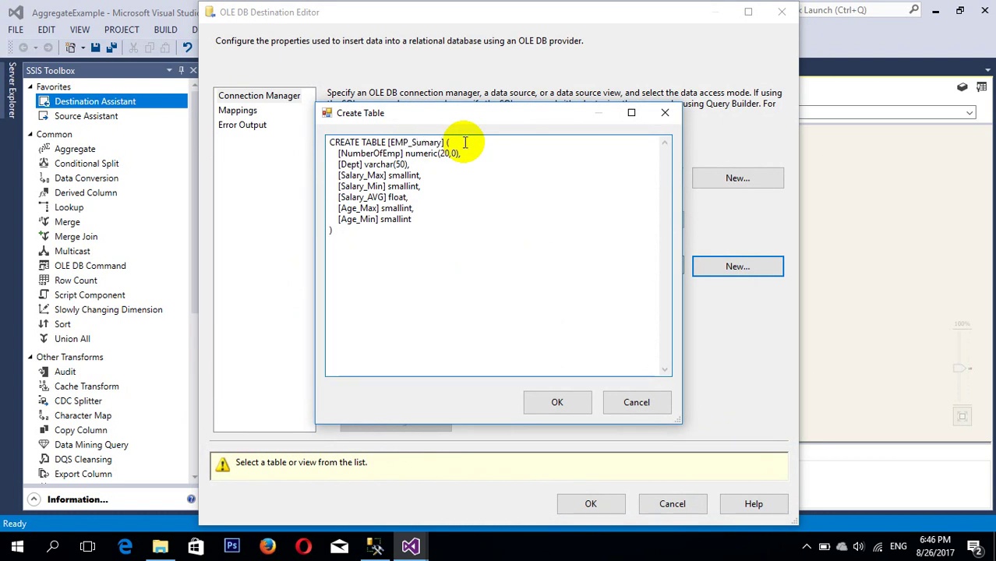
left_click(460, 195)
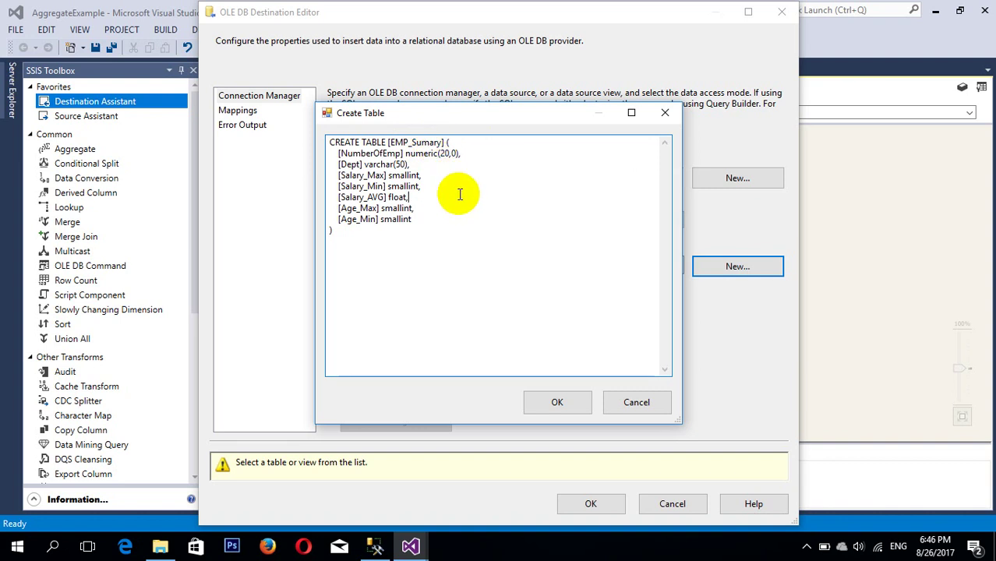
Change the NumberOfEmp column's data type to int in the CREATE TABLE statement and create the table.
left_click(460, 154)
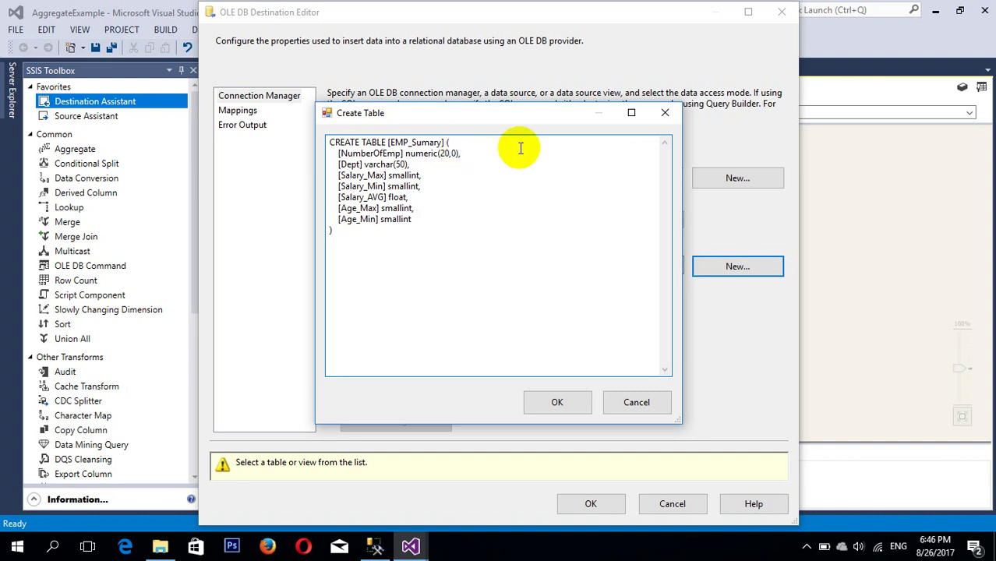
key("BackSpace")
key("BackSpace")
key("BackSpace")
key("BackSpace")
key("BackSpace")
key("BackSpace")
key("BackSpace")
key("BackSpace")
key("BackSpace")
type("in")
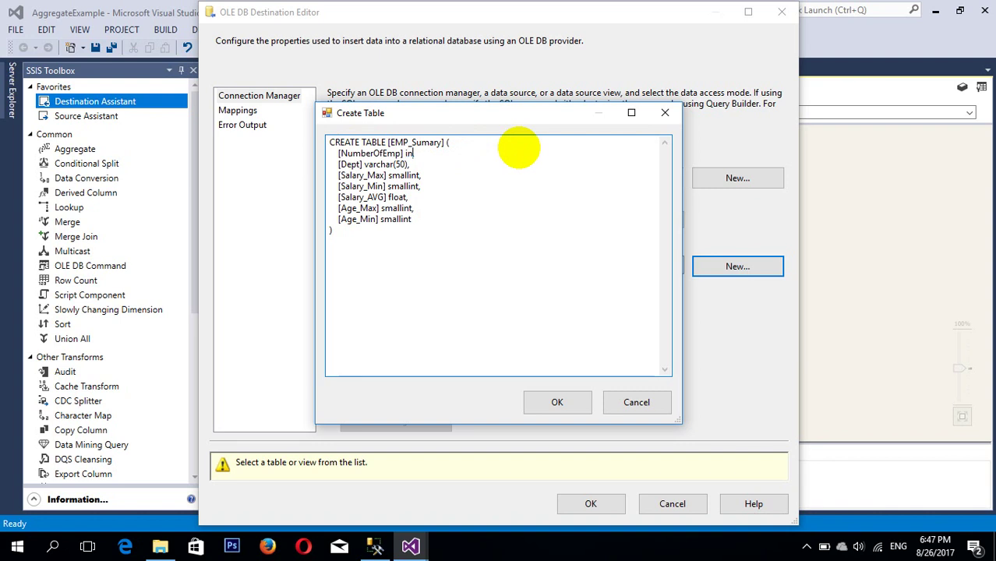
left_click(376, 175)
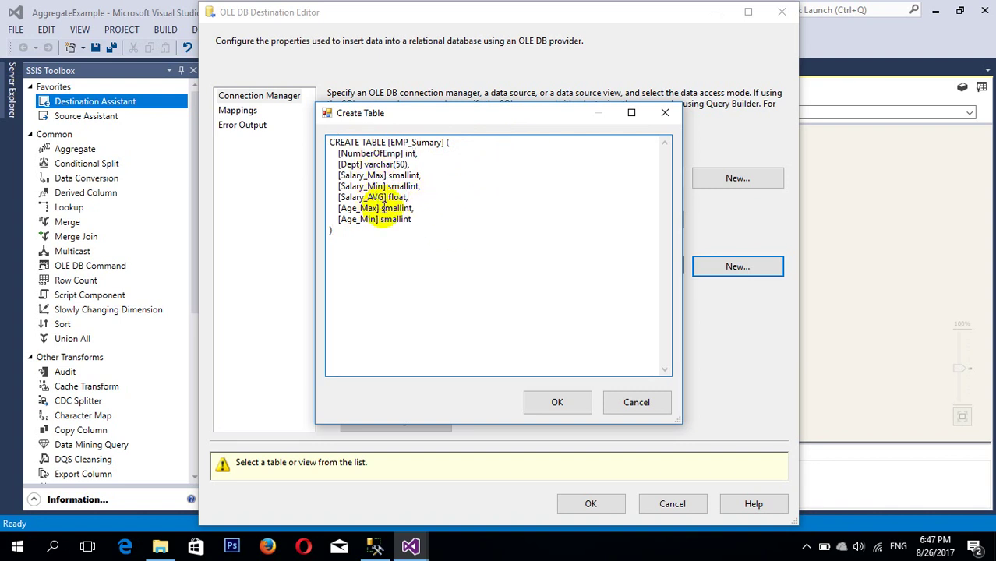
left_click(438, 210)
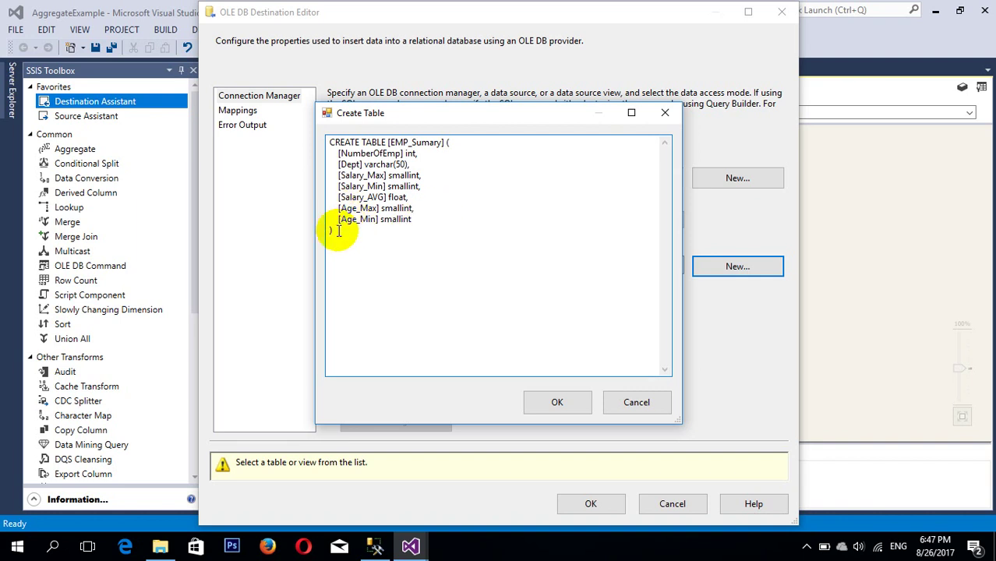
left_click(558, 402)
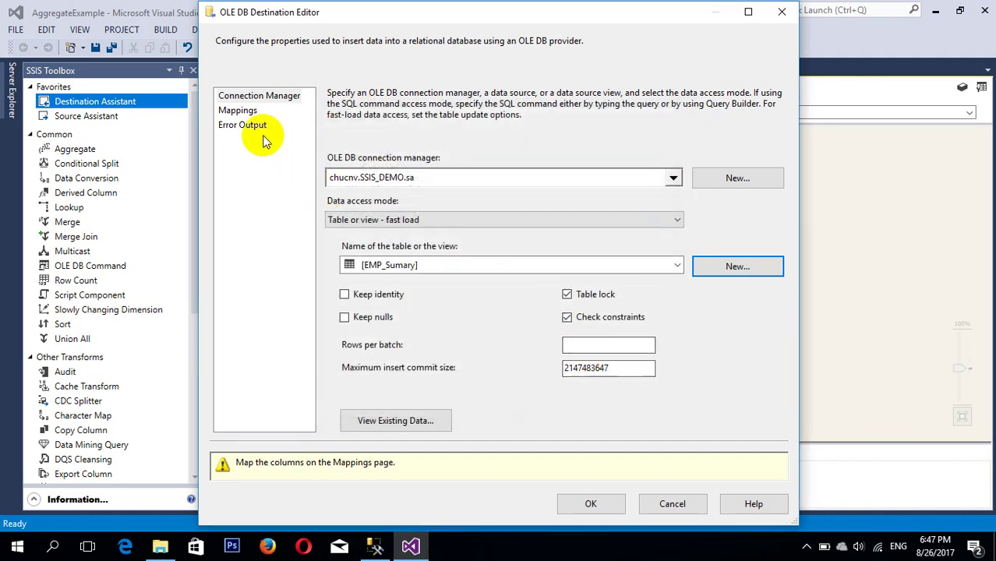
Map the aggregate columns to the same-named EMP_Sumary columns in the OLE DB Destination, and run the package.
left_click(237, 110)
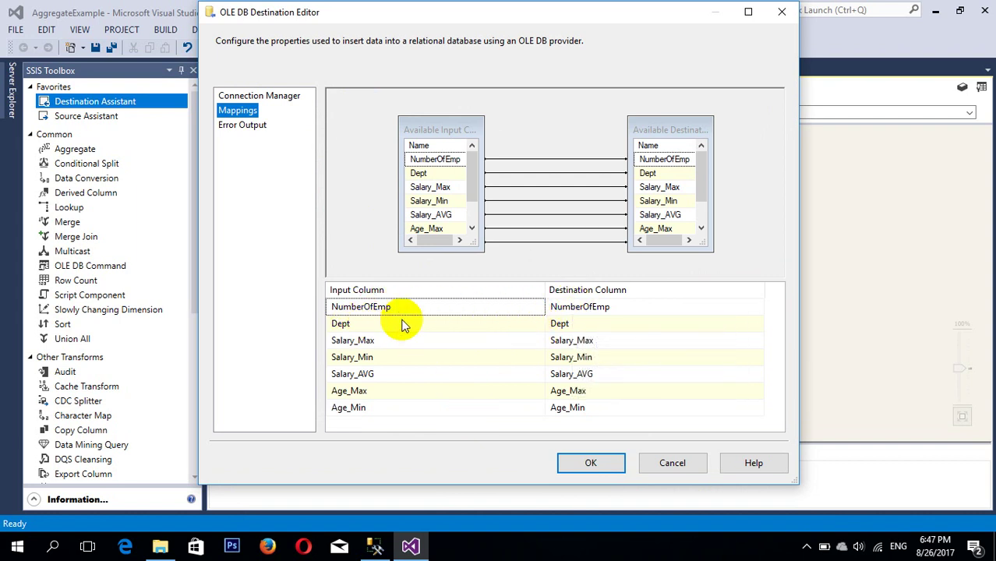
mouse_move(573, 329)
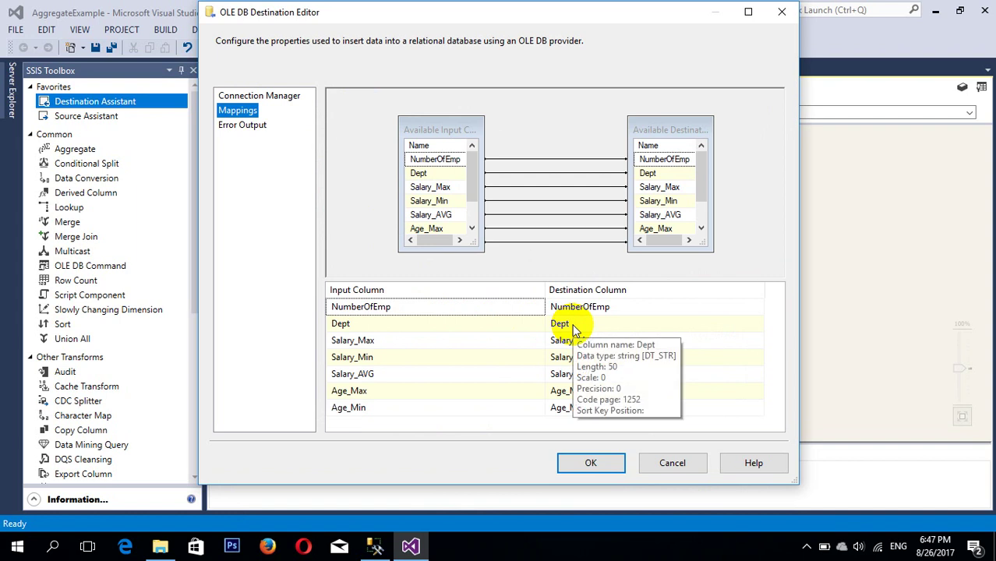
left_click_drag(396, 120, 367, 103)
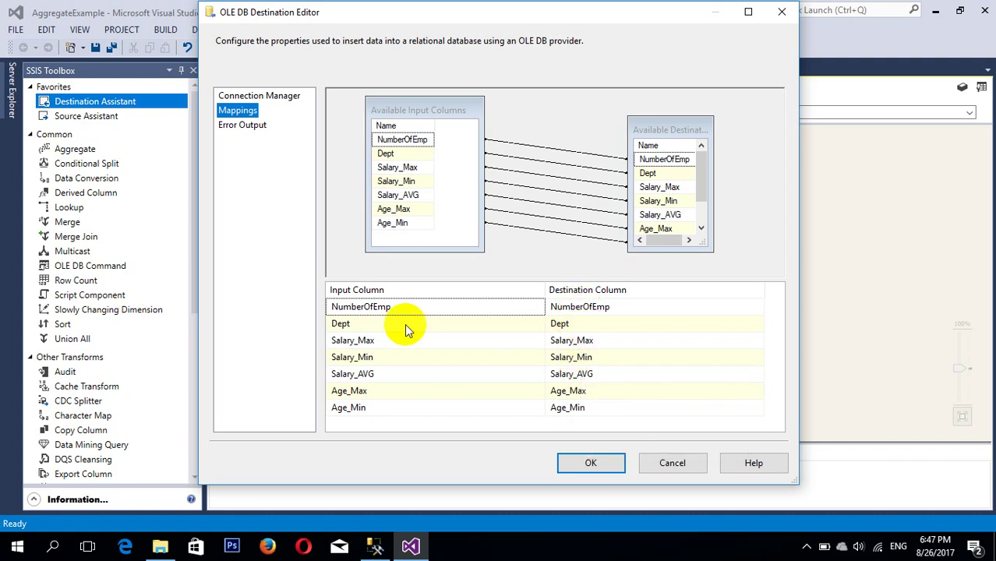
left_click(590, 464)
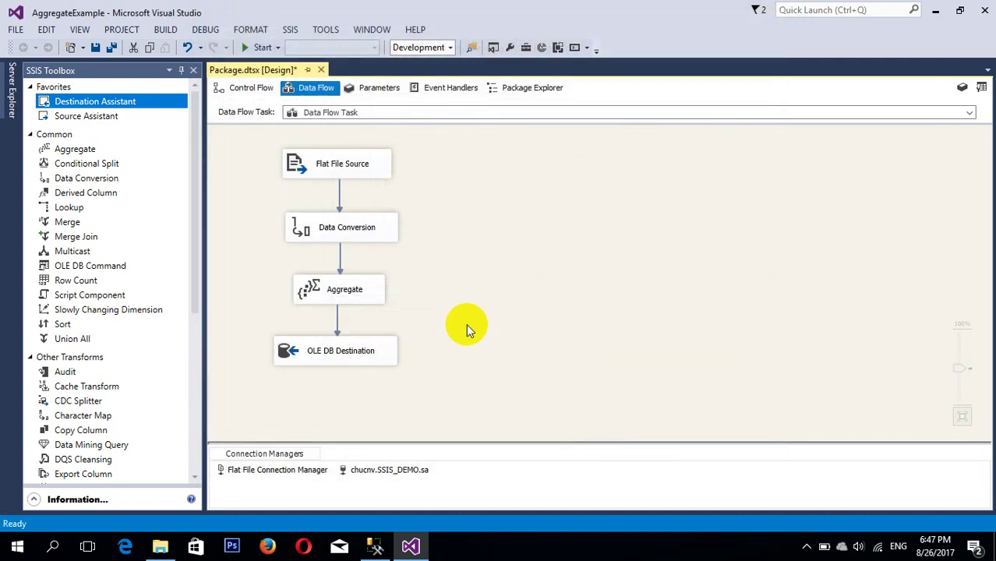
left_click(251, 47)
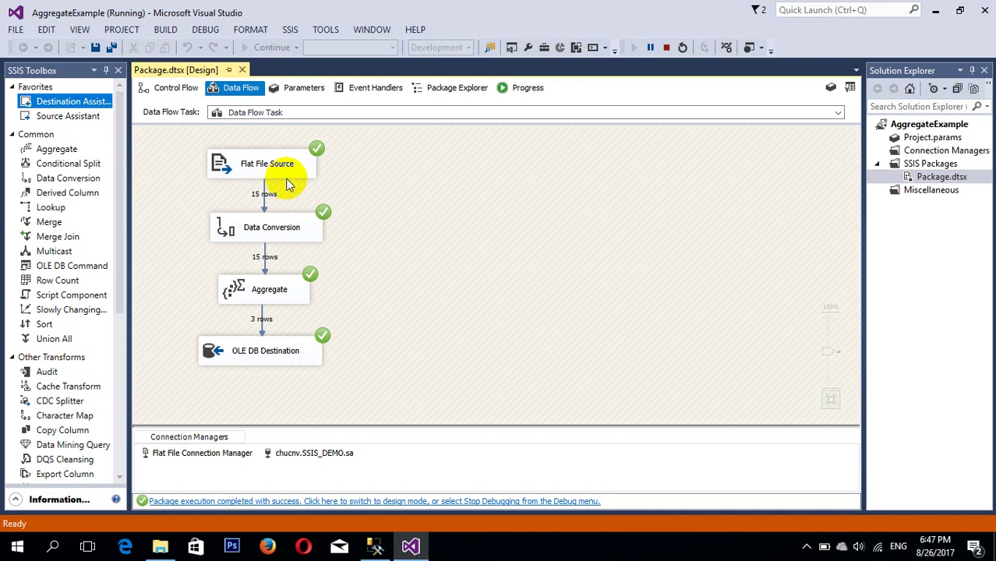
Switch to SQL Server Management Studio, refresh the SSIS_DEMO database, and list its tables.
left_click(375, 546)
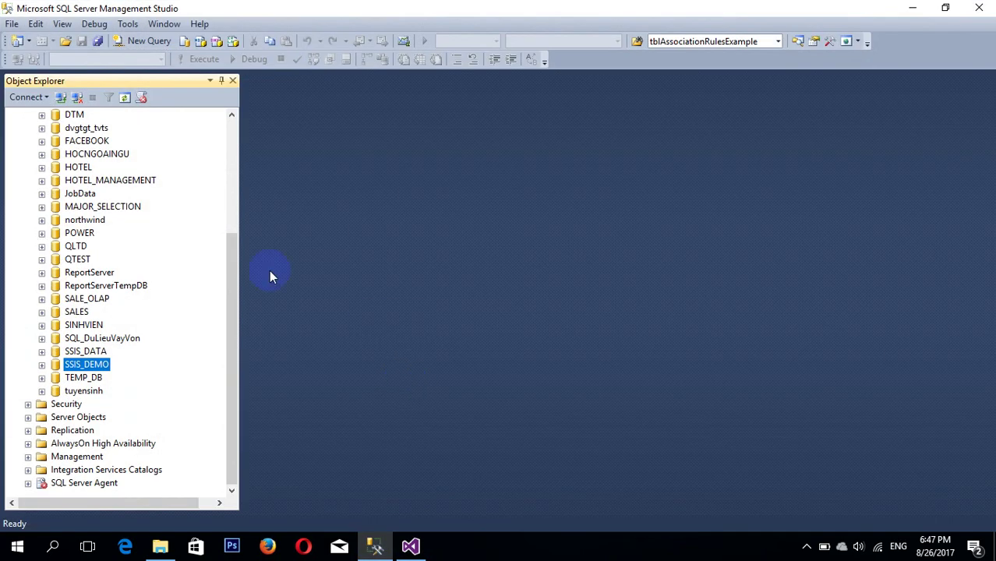
left_click(43, 364)
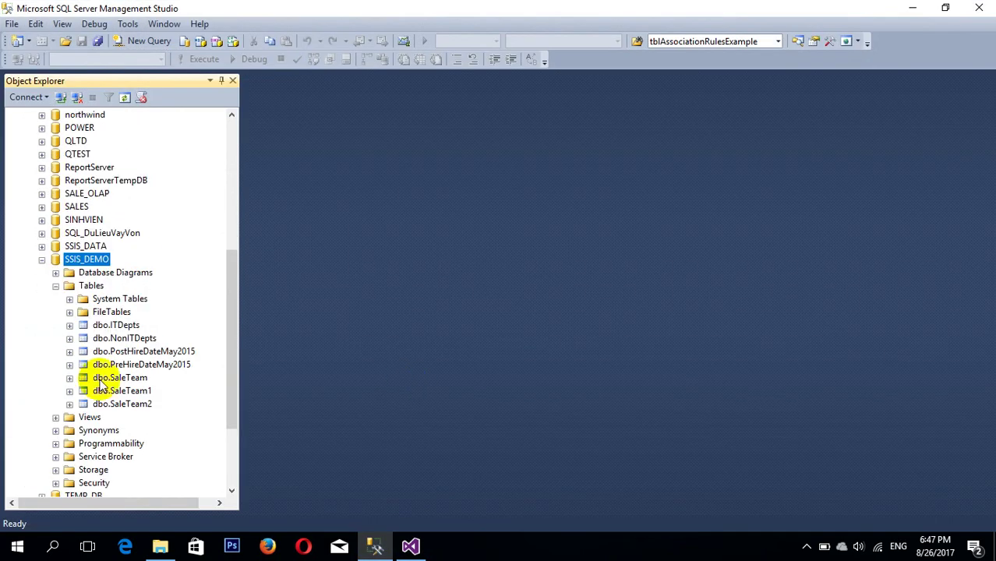
right_click(103, 263)
left_click(165, 456)
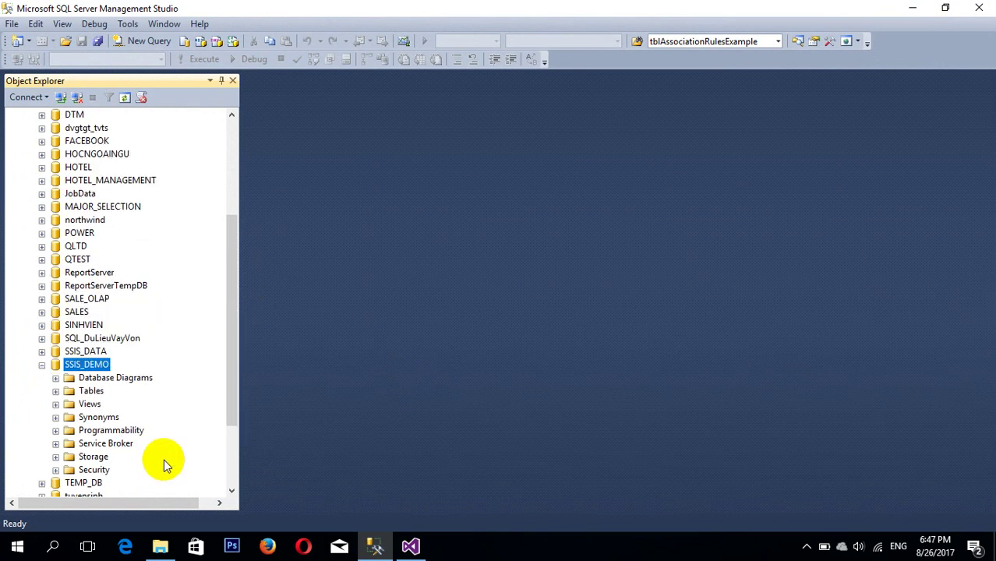
left_click(55, 391)
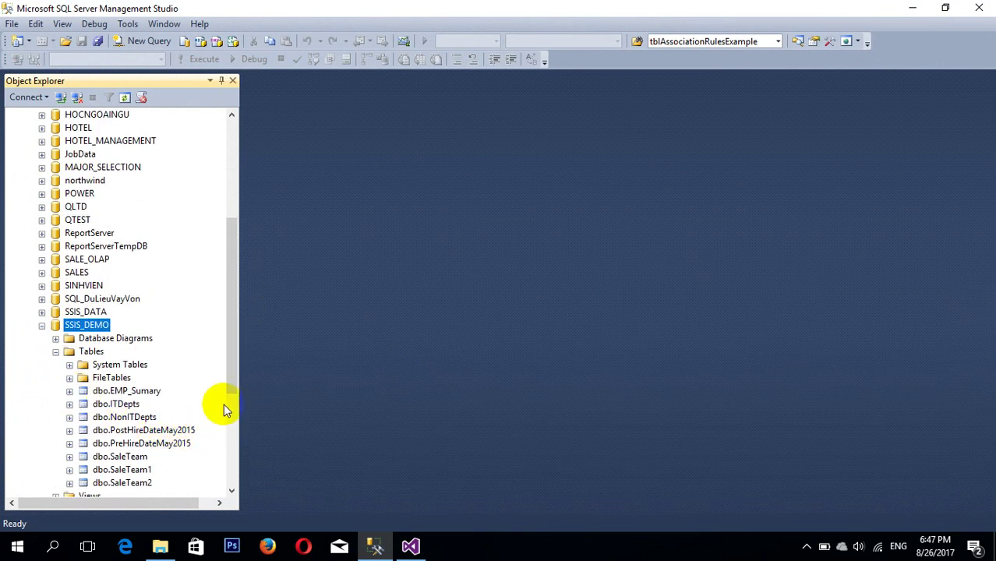
Query the top 1000 rows of the dbo.EMP_Sumary table.
left_click(148, 391)
right_click(138, 392)
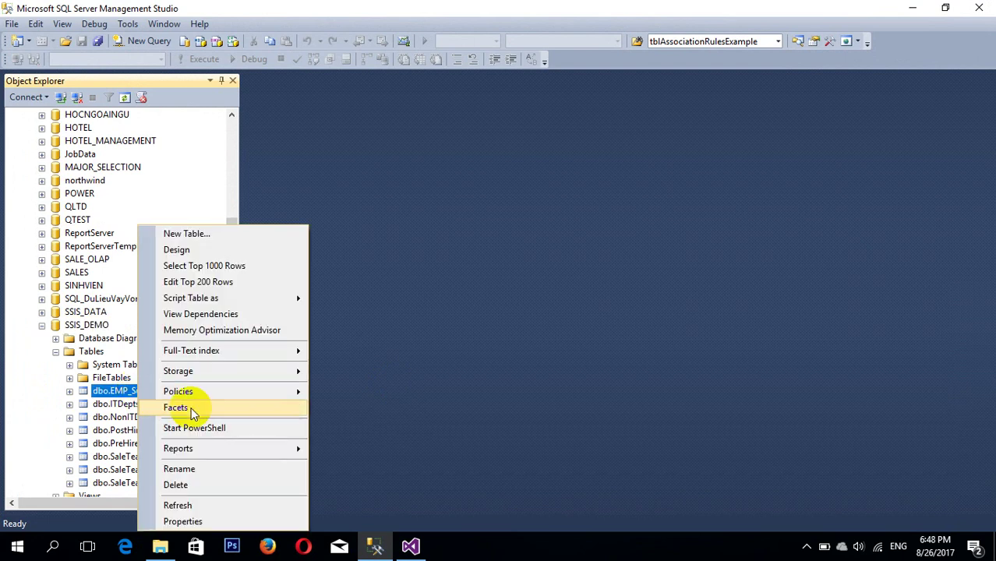
left_click(232, 266)
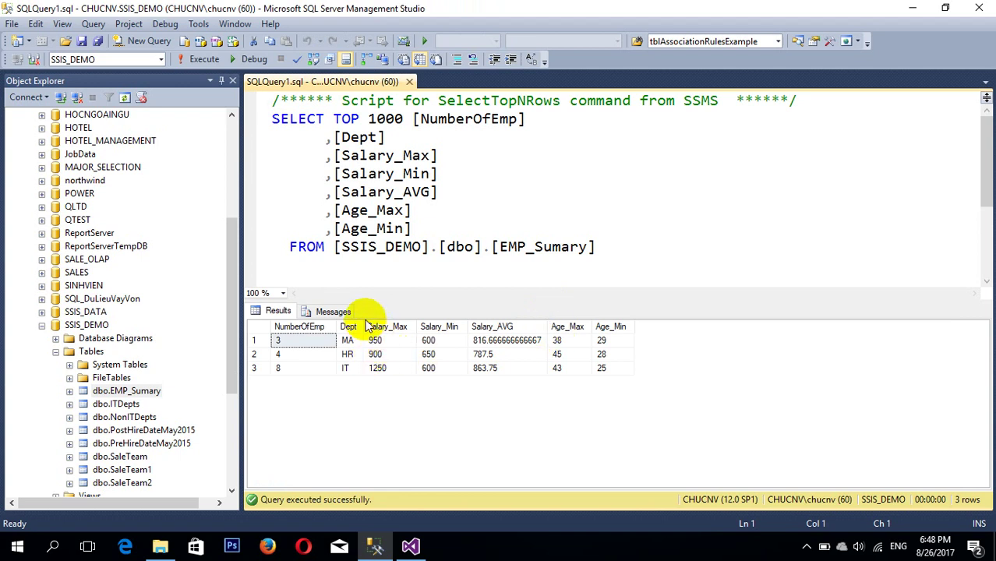
Examine the employee count, salary and age values in the query results for the MA and IT departments.
left_click_drag(365, 327, 372, 328)
left_click(289, 340)
key("Down")
left_click(348, 340)
left_click(281, 340)
left_click(390, 342)
left_click(435, 341)
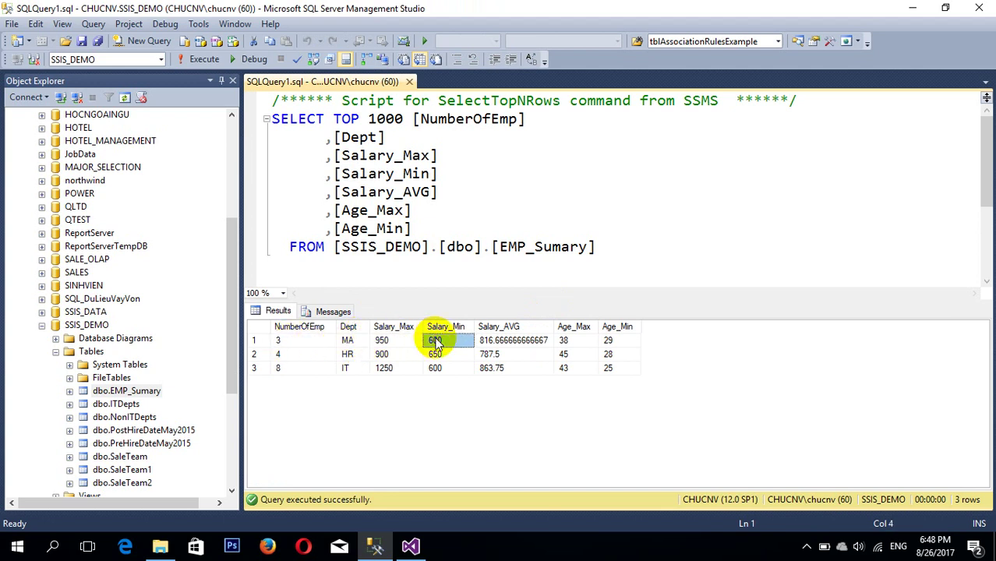
left_click(491, 341)
left_click(564, 341)
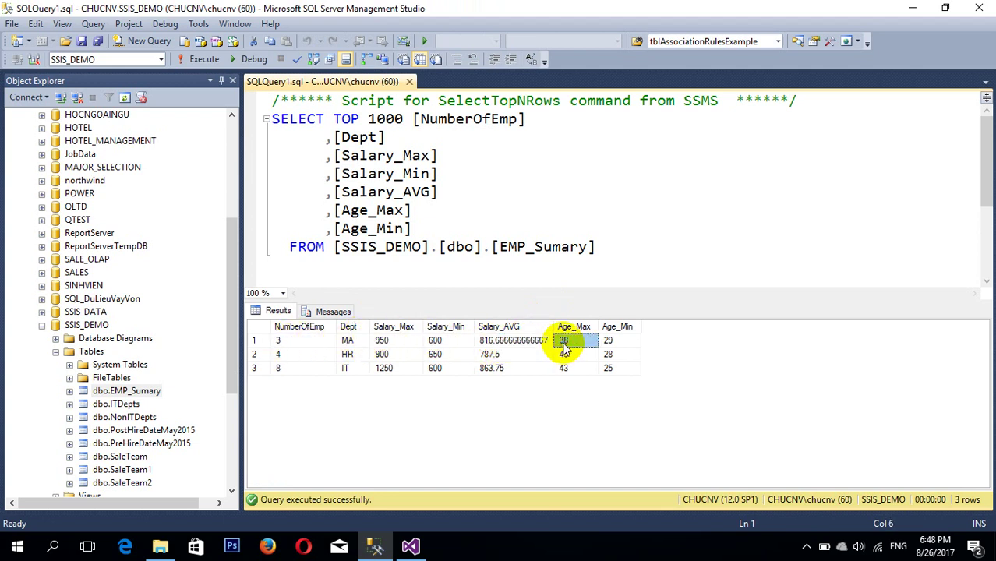
left_click(609, 341)
left_click(348, 368)
left_click(282, 368)
left_click(386, 368)
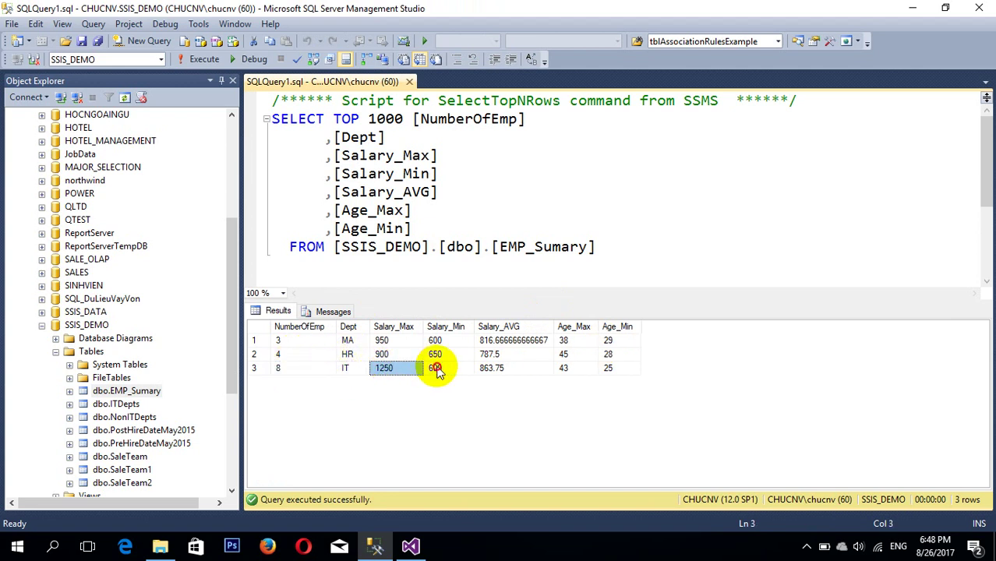
left_click(434, 368)
left_click(499, 368)
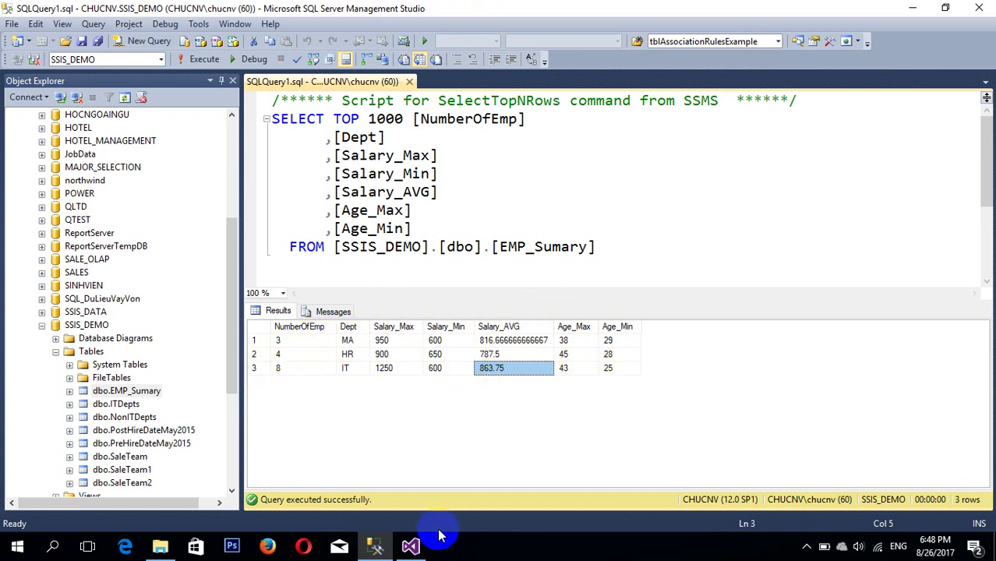
Switch back to Visual Studio and stop debugging the package.
left_click(411, 546)
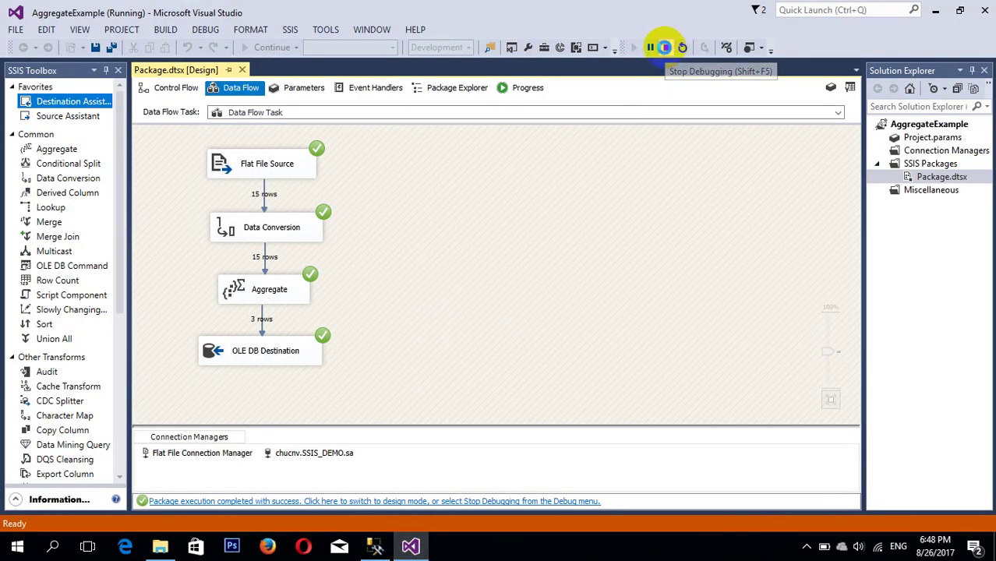
left_click(663, 47)
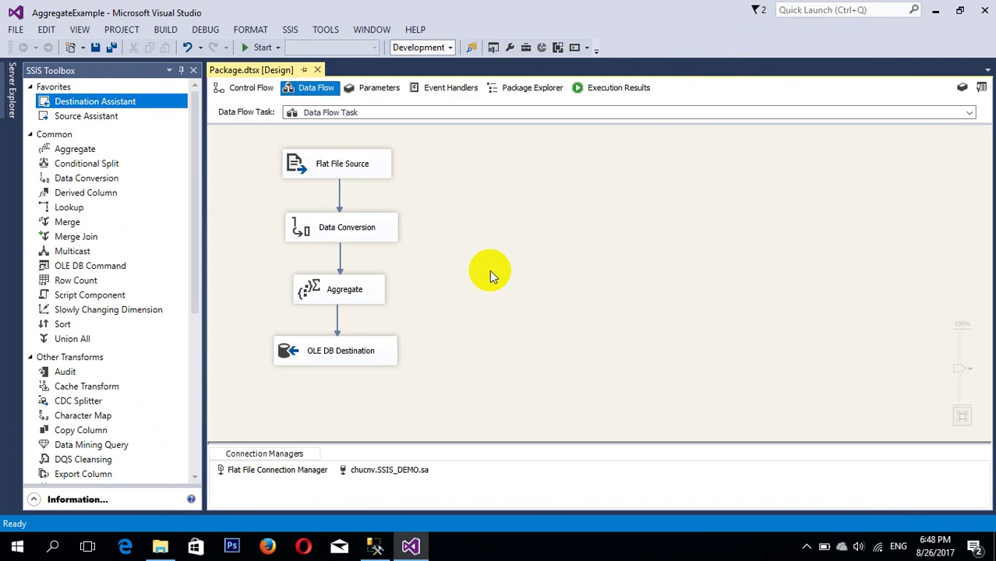
Review the Aggregate transformation's column operations and its advanced aggregation outputs, and close the editor without changes.
double_click(348, 293)
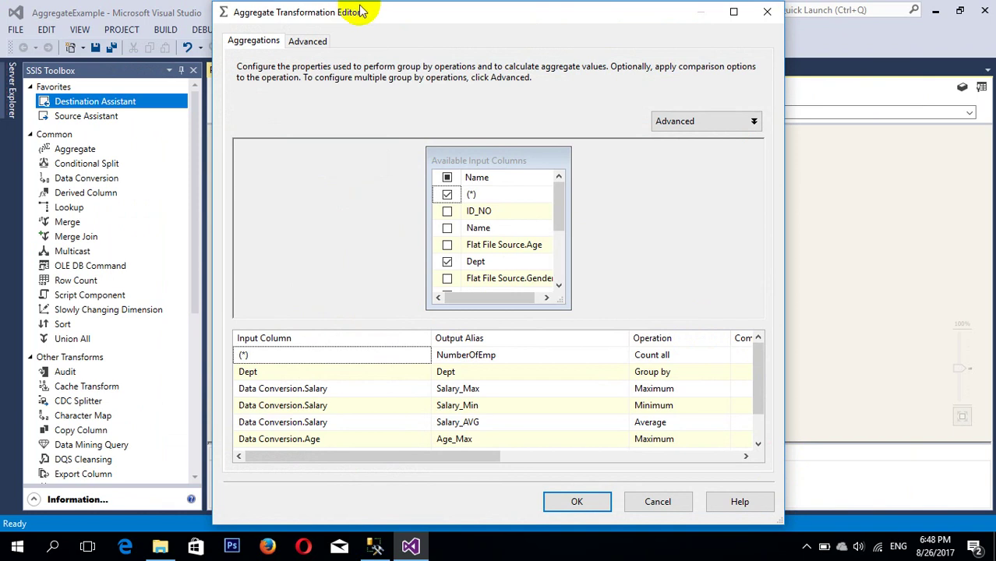
left_click_drag(366, 6, 362, 44)
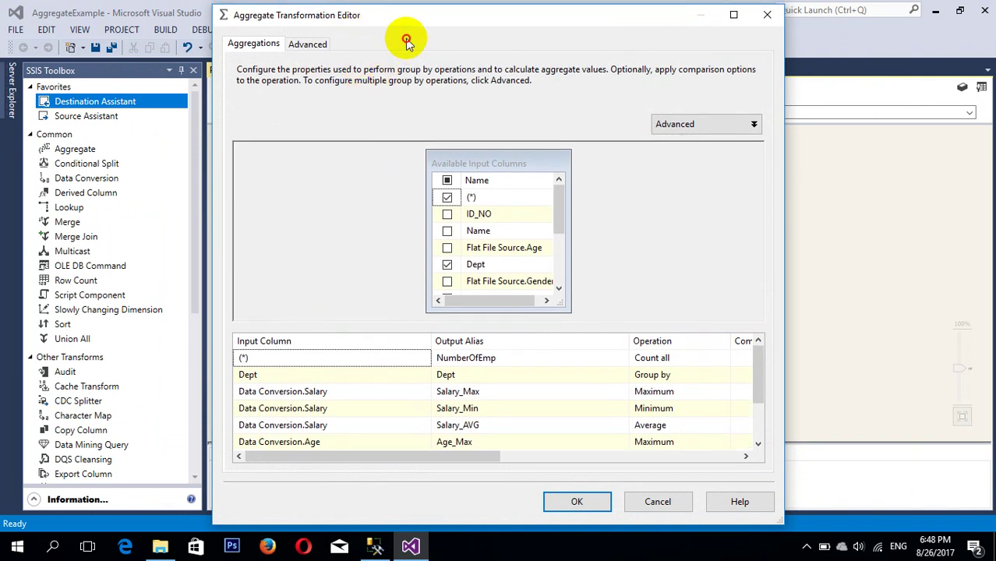
left_click_drag(779, 524, 927, 538)
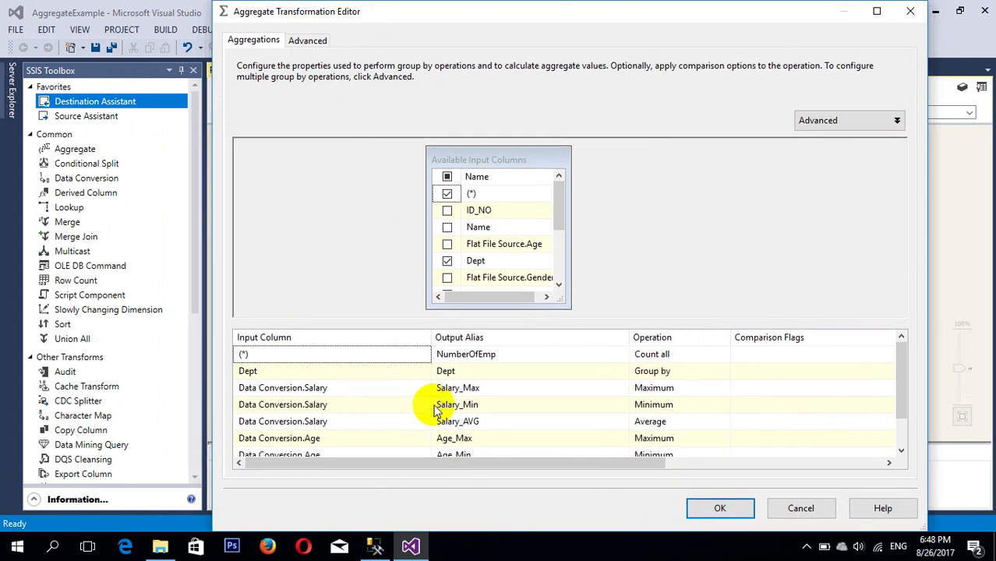
left_click_drag(900, 391, 901, 367)
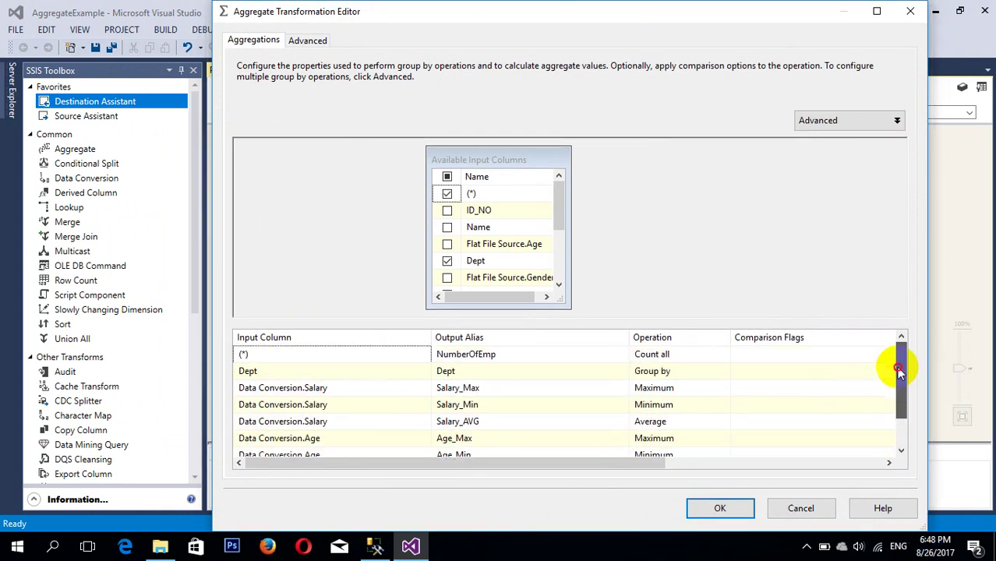
left_click(820, 122)
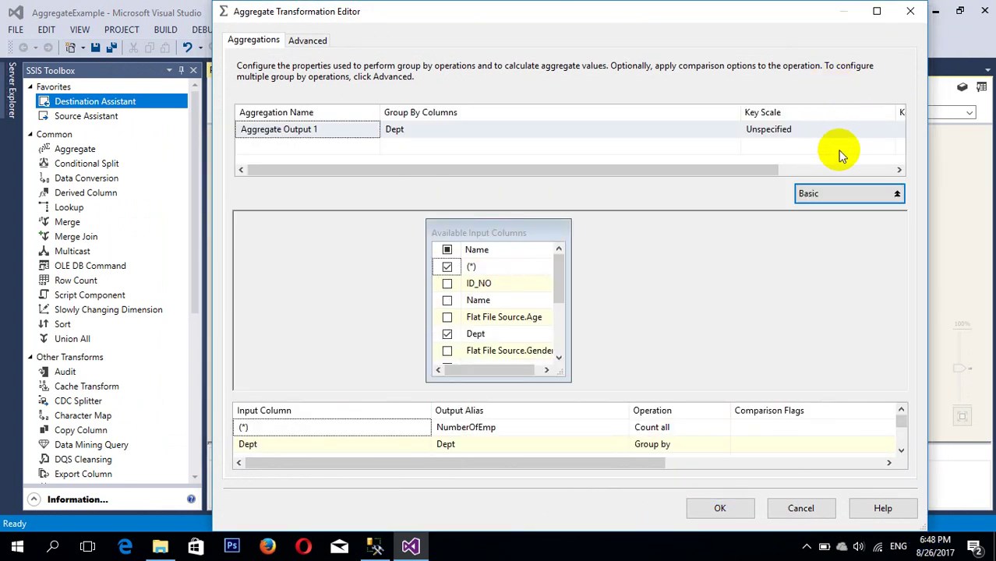
left_click(853, 193)
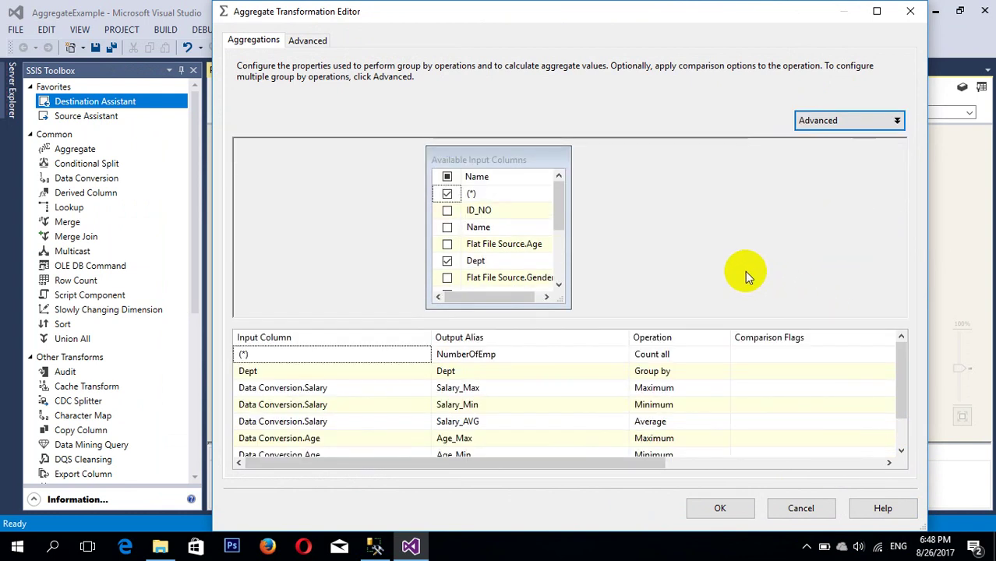
left_click(818, 508)
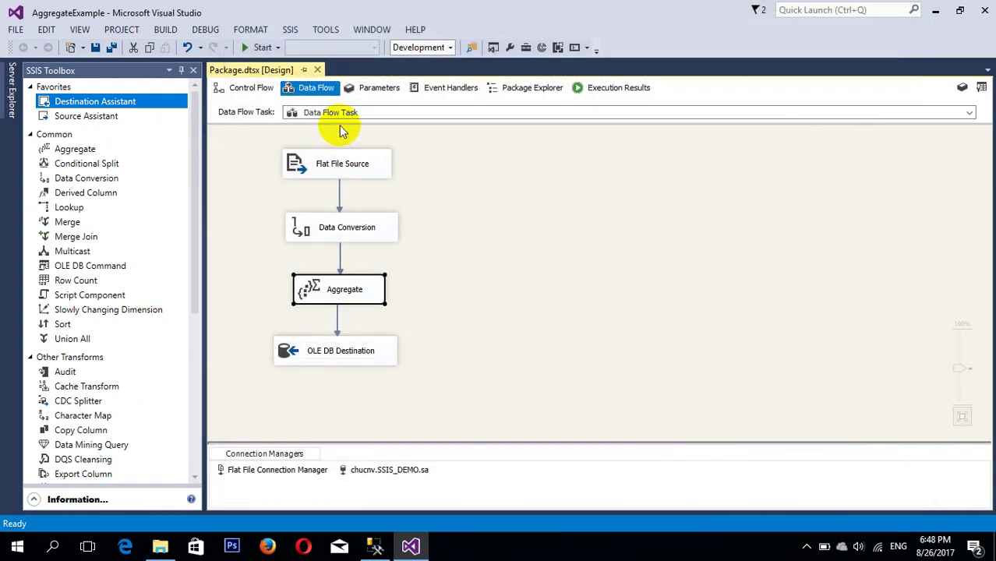